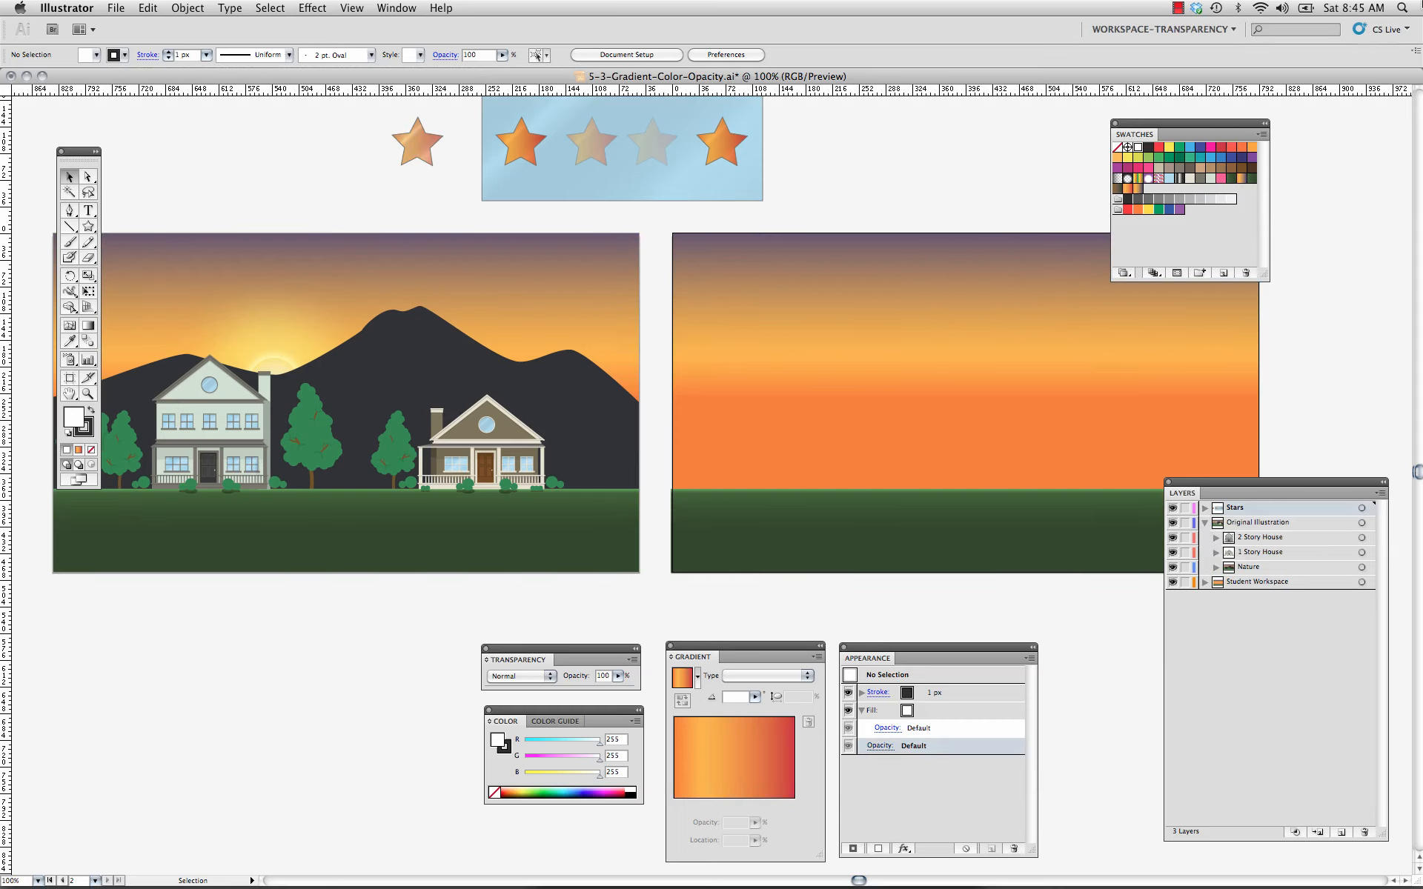
# Examine the gradient fills of the sky and ground rectangles and the stacked fills of the star outside the blue rectangle.
pyautogui.click(970, 309)
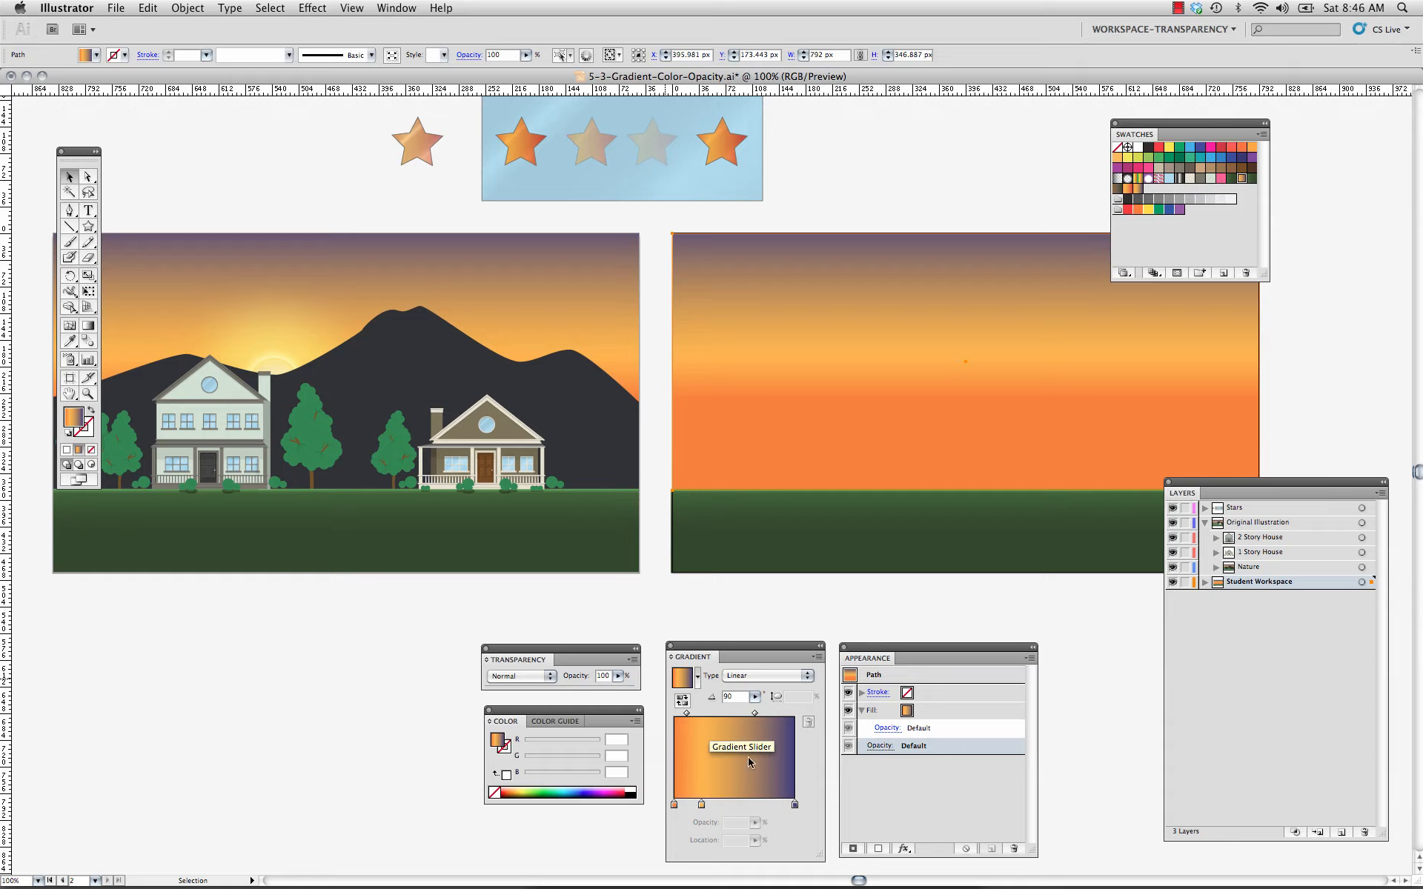
pyautogui.click(808, 528)
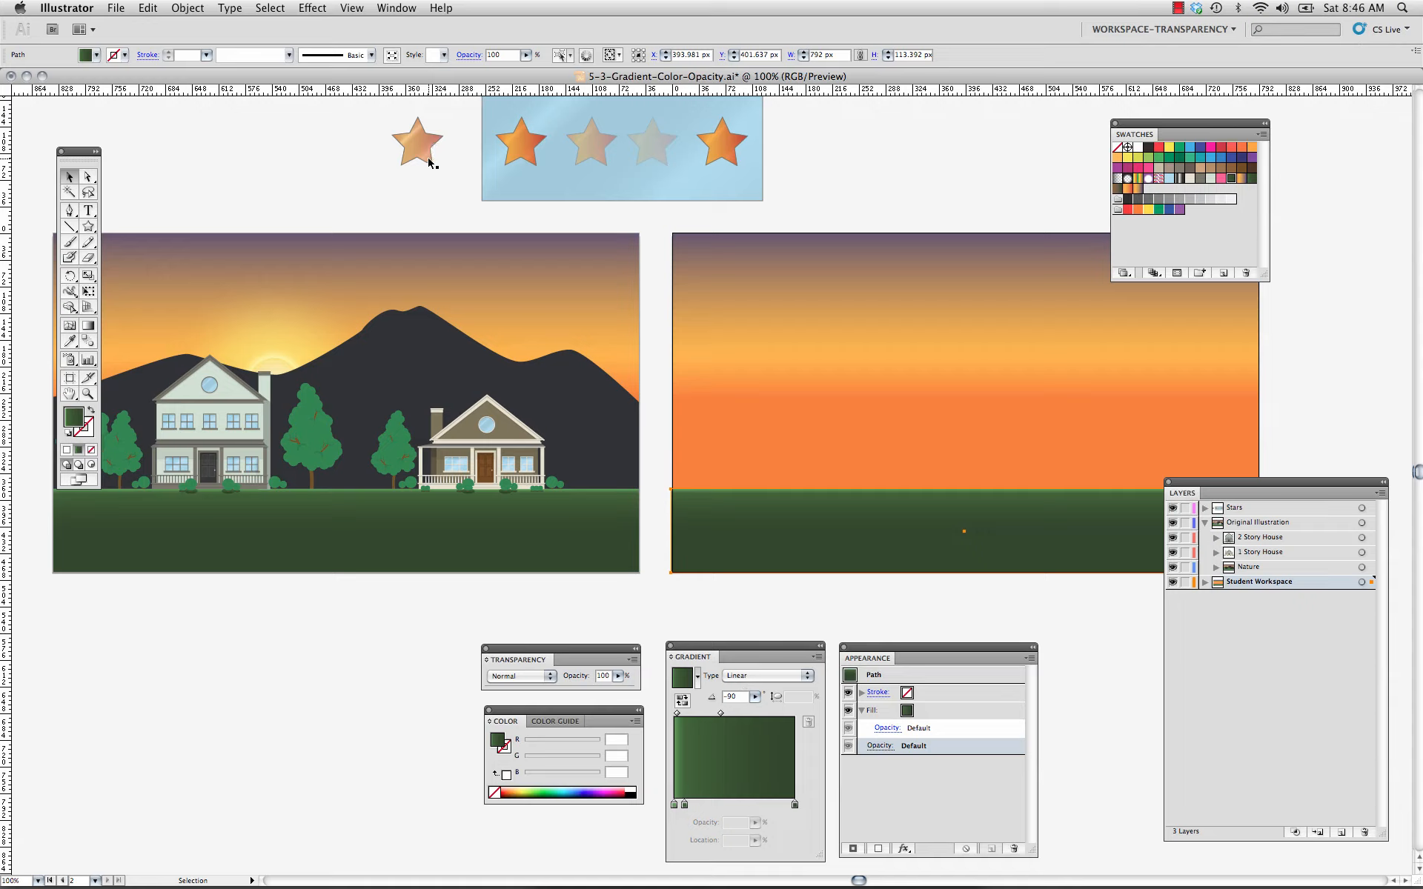
pyautogui.click(428, 153)
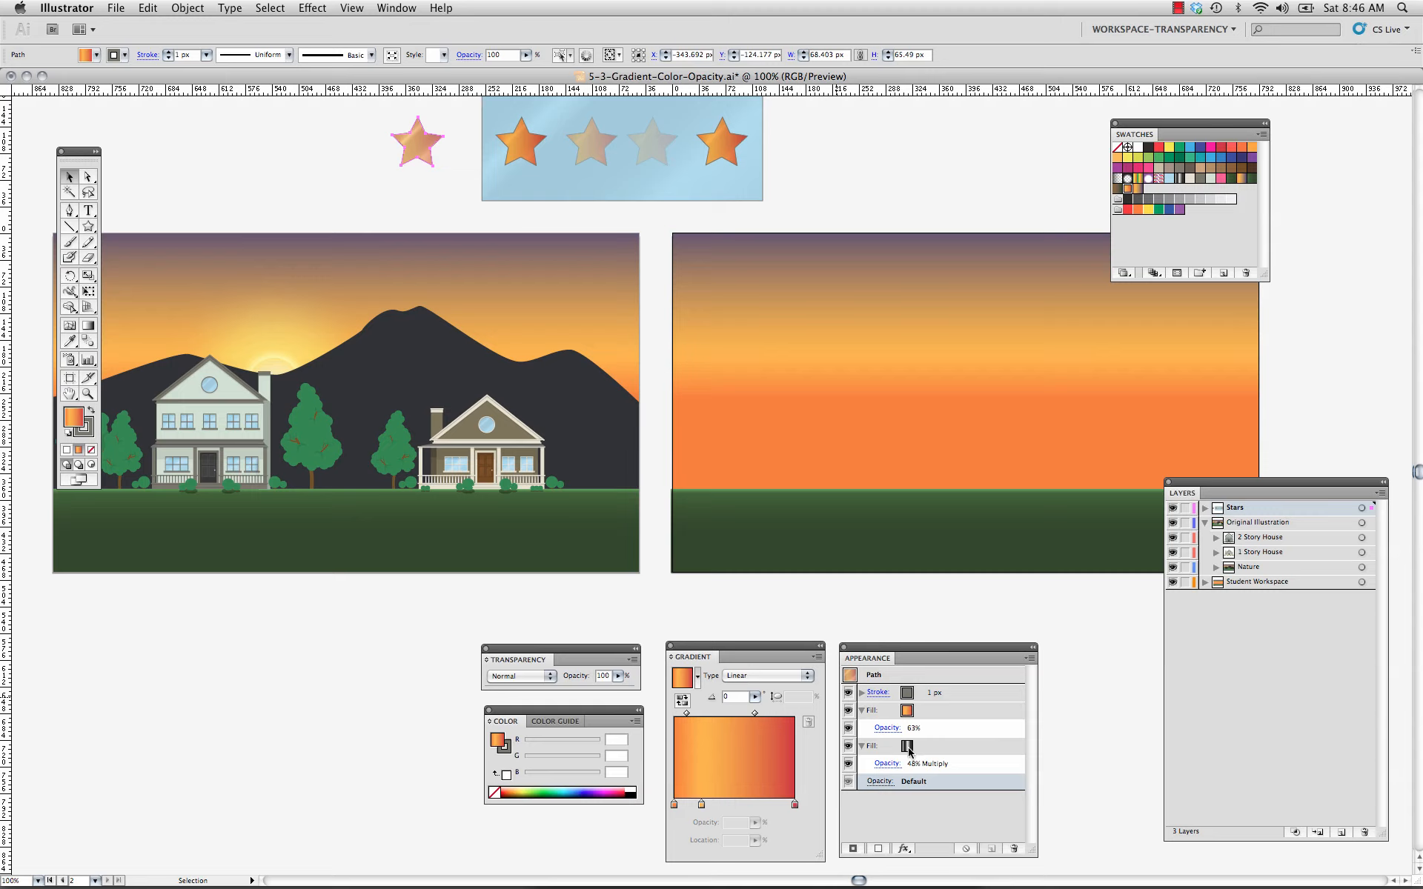
pyautogui.click(908, 749)
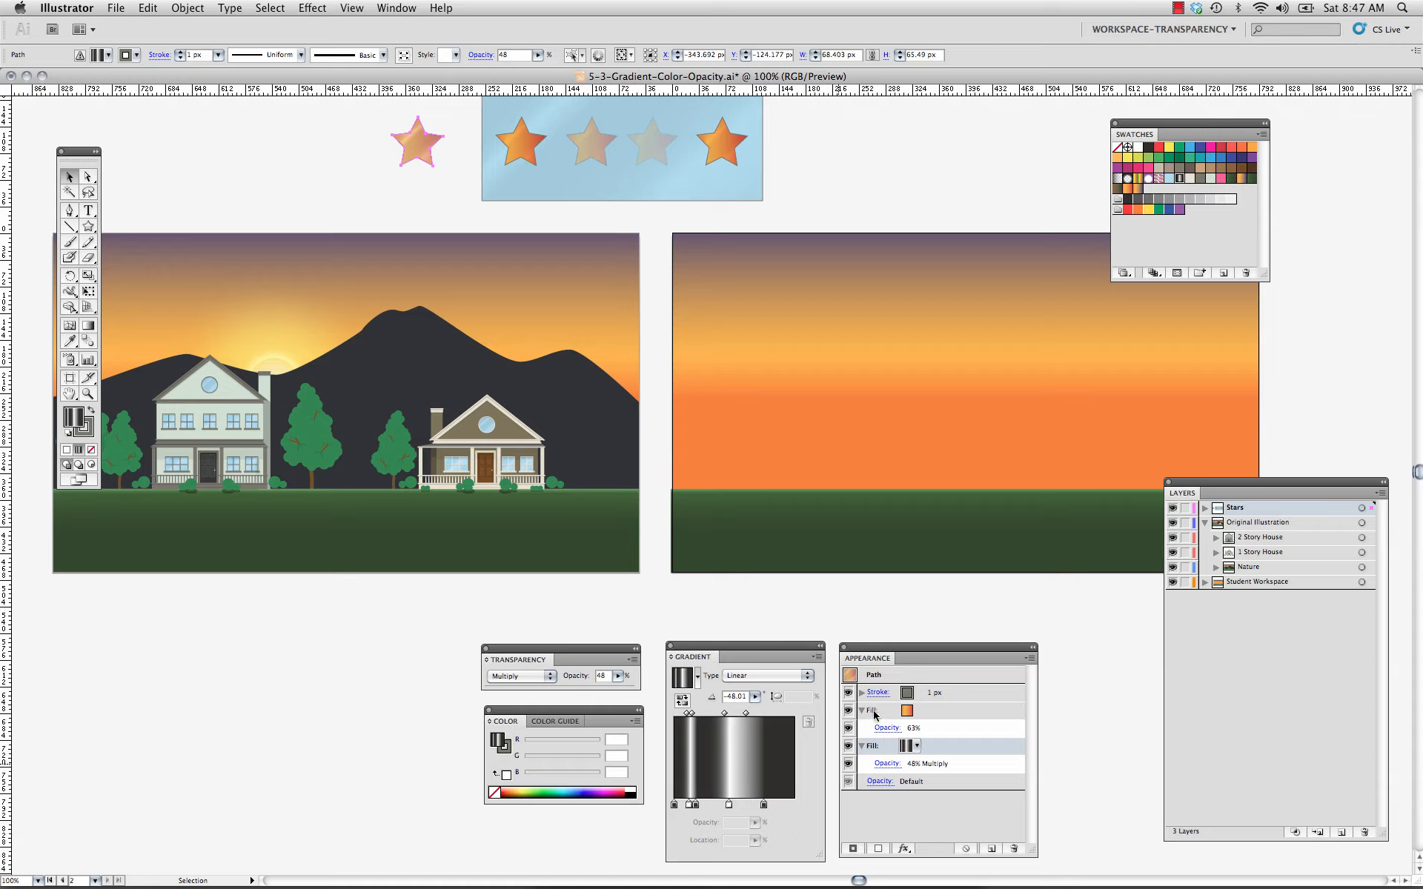
pyautogui.click(886, 799)
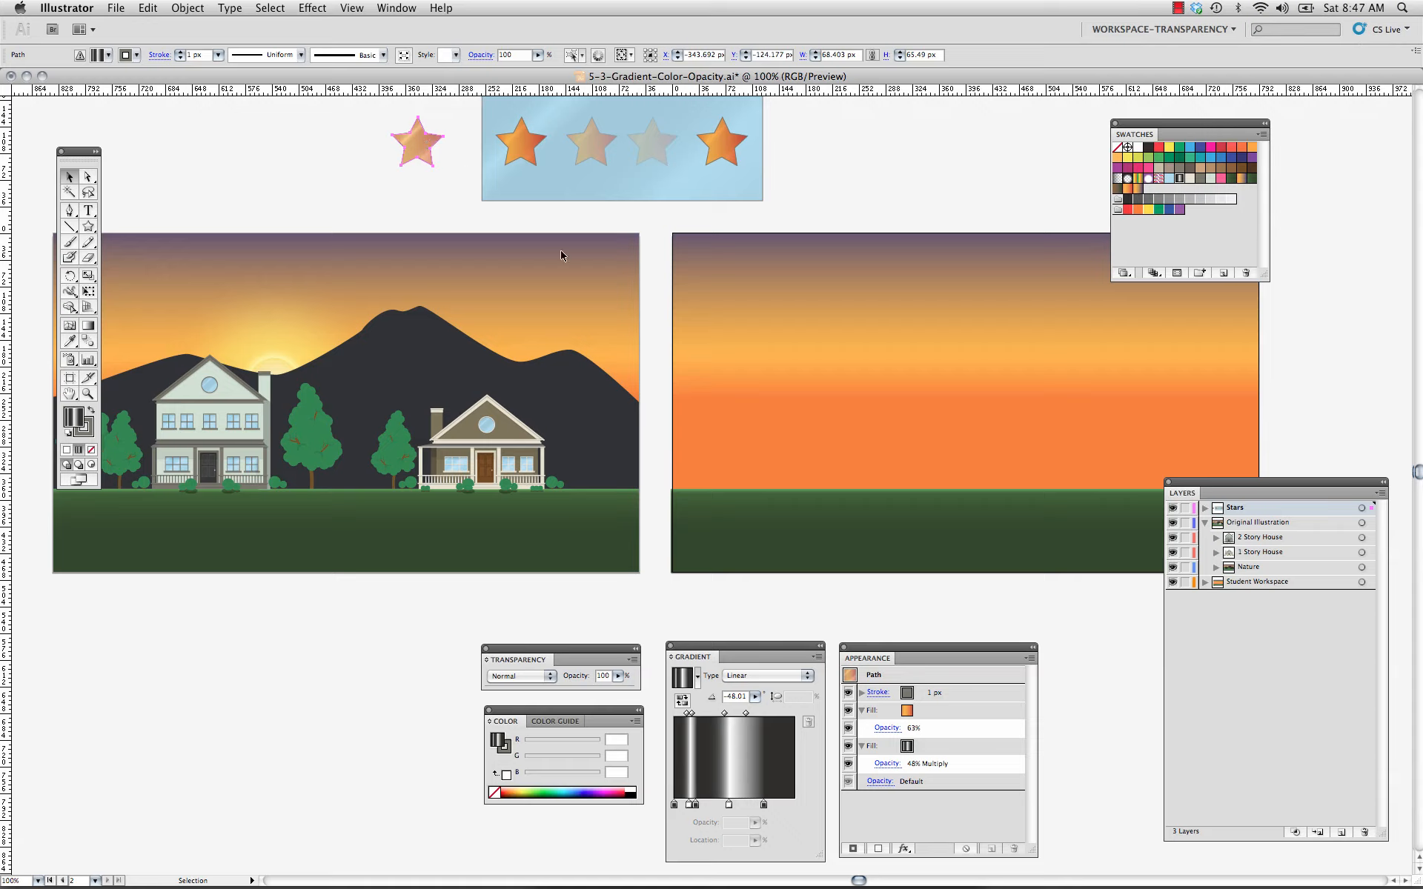
# Set the opacity of the selected star's orange gradient fill to 76%.
pyautogui.click(899, 733)
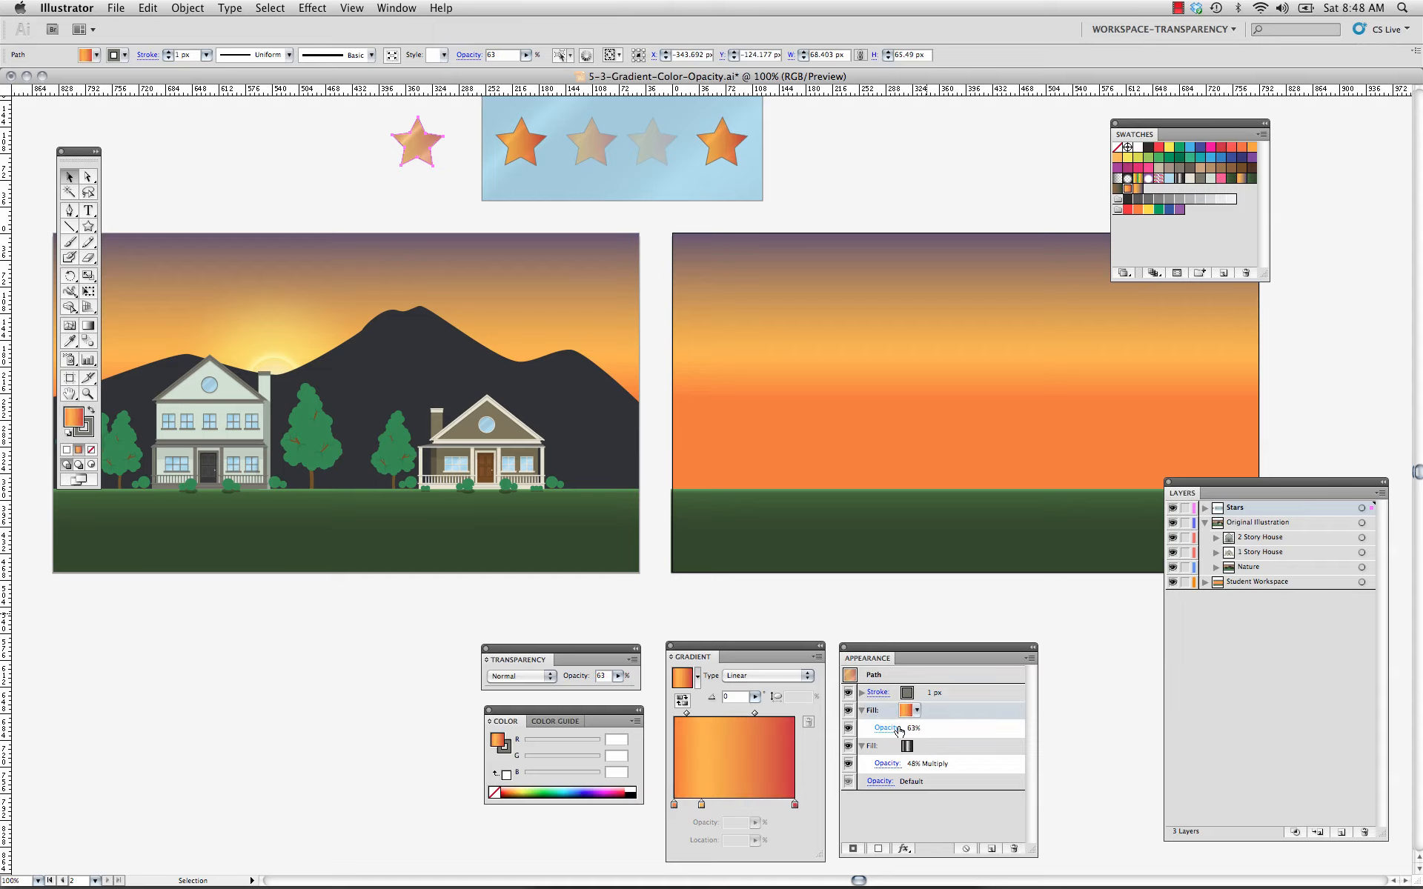
pyautogui.click(898, 733)
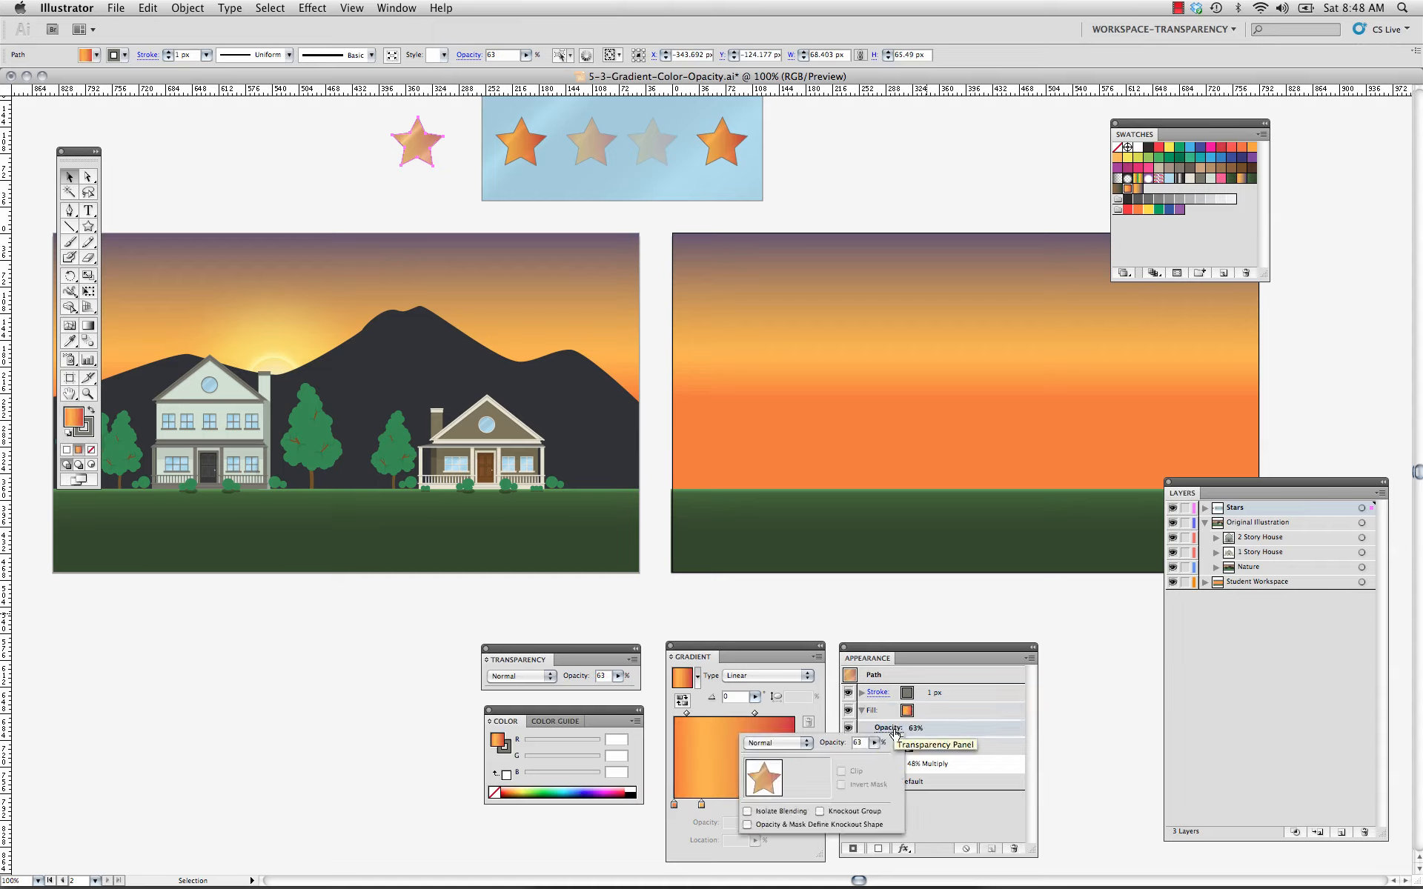
pyautogui.click(874, 742)
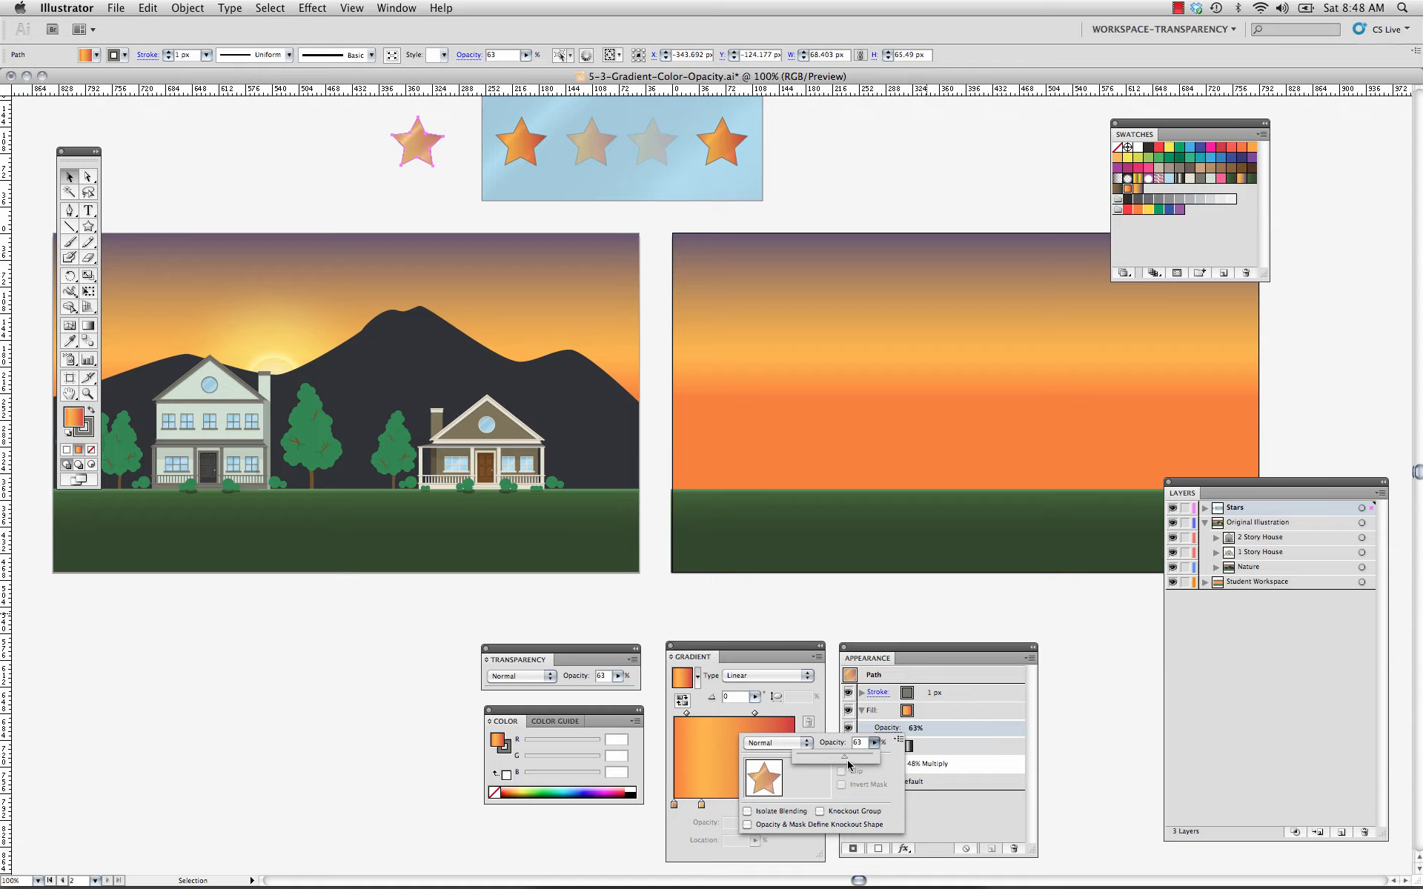
pyautogui.moveTo(844, 757); pyautogui.dragTo(798, 760)
pyautogui.moveTo(797, 758); pyautogui.dragTo(874, 761)
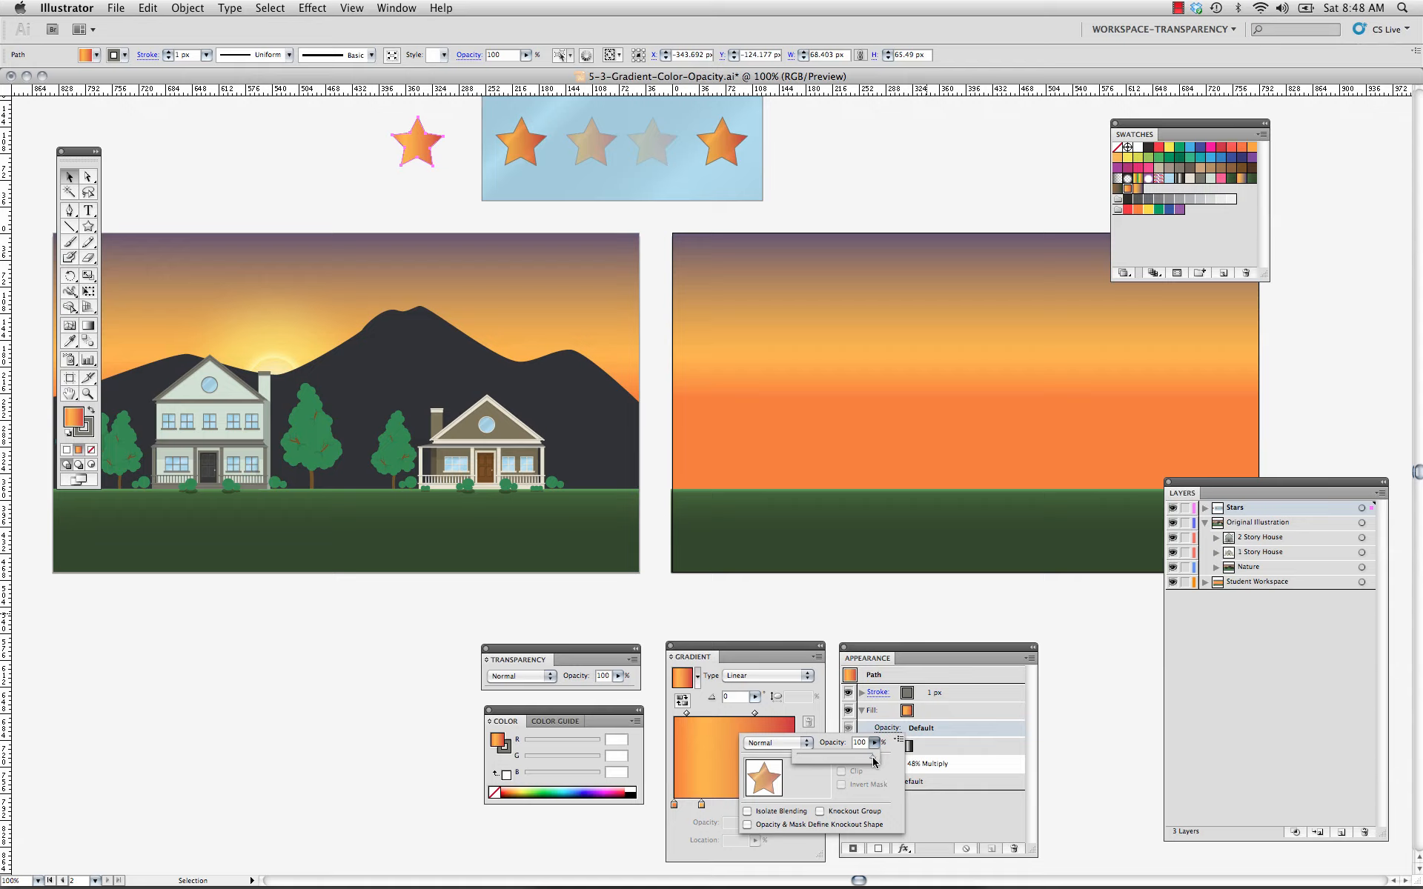
pyautogui.moveTo(873, 761); pyautogui.dragTo(855, 762)
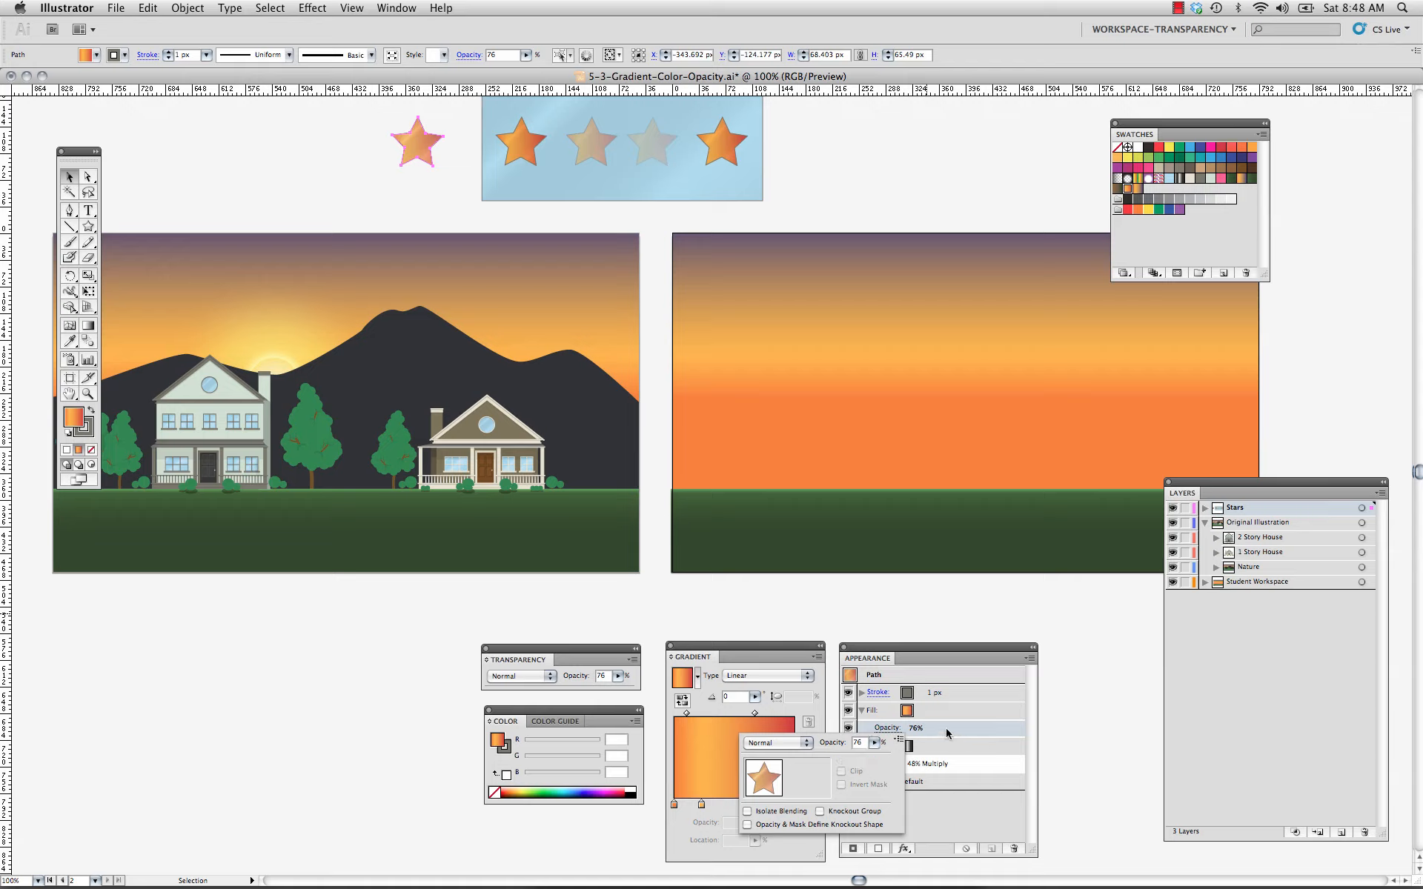
pyautogui.click(958, 804)
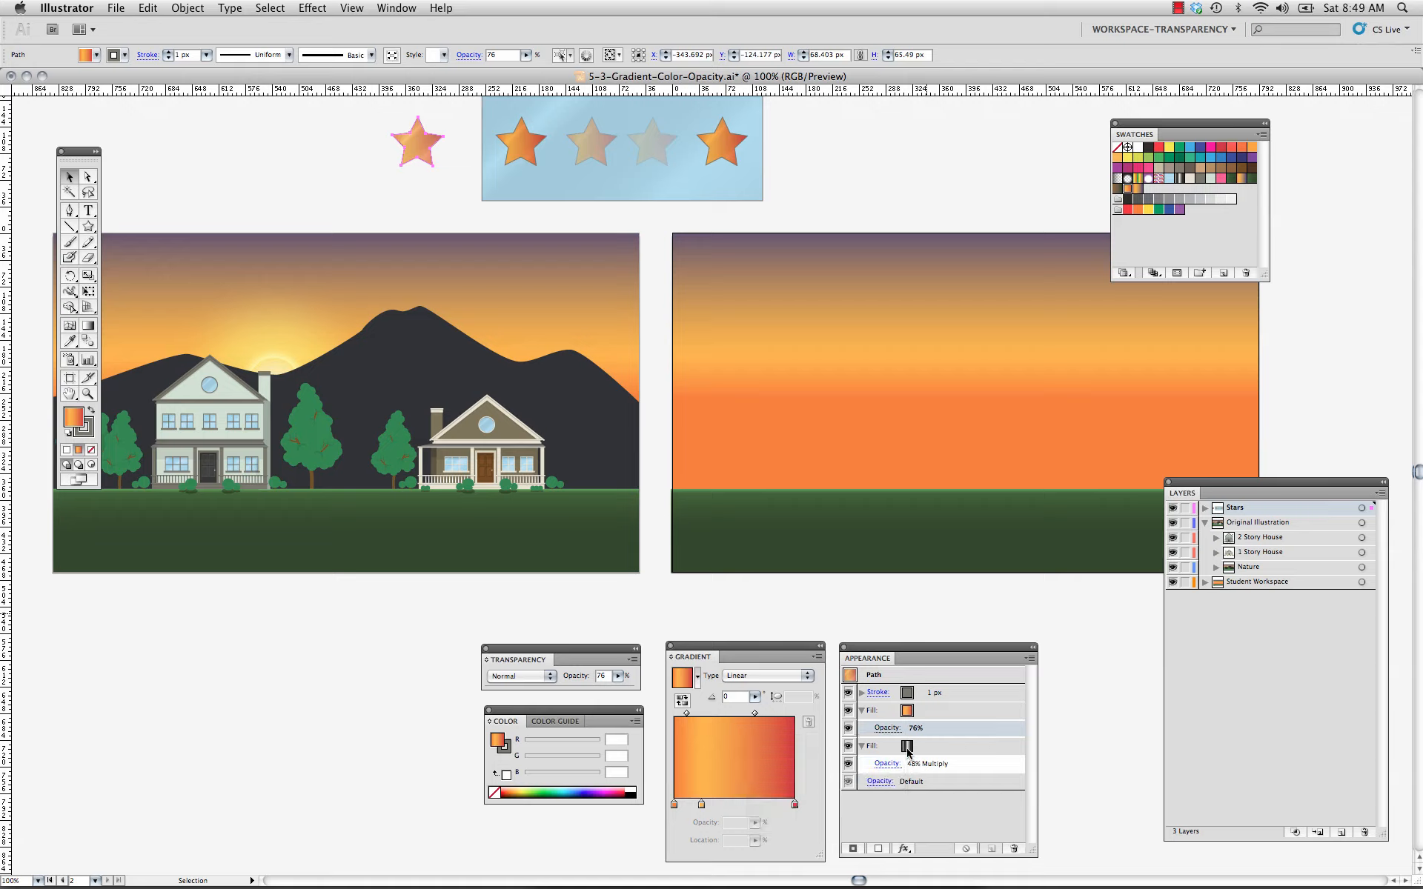
# Set the opacity of the star's black-and-white Multiply gradient fill to 96%.
pyautogui.click(907, 747)
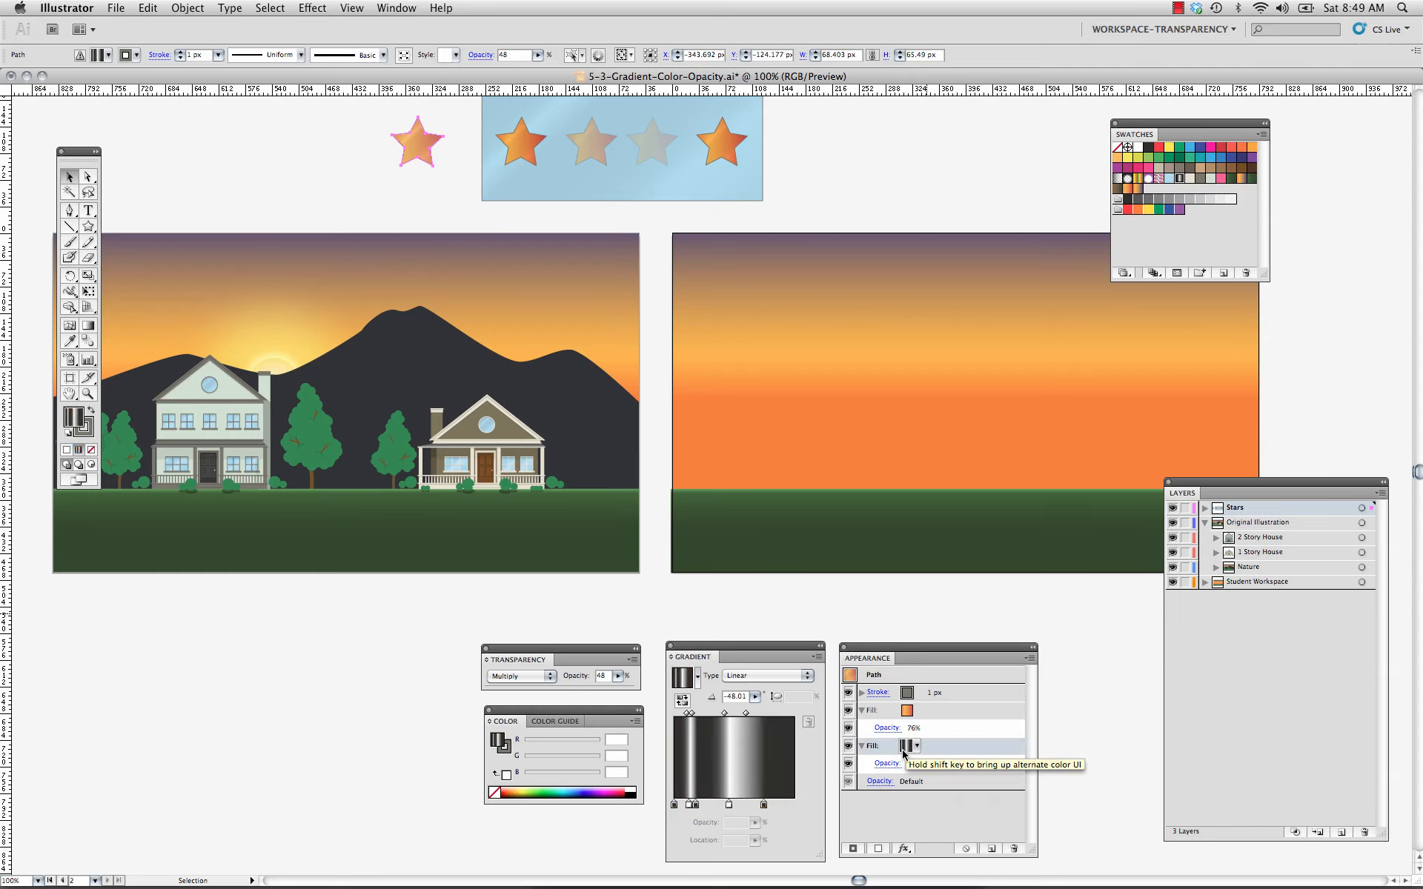
pyautogui.click(887, 763)
pyautogui.click(875, 779)
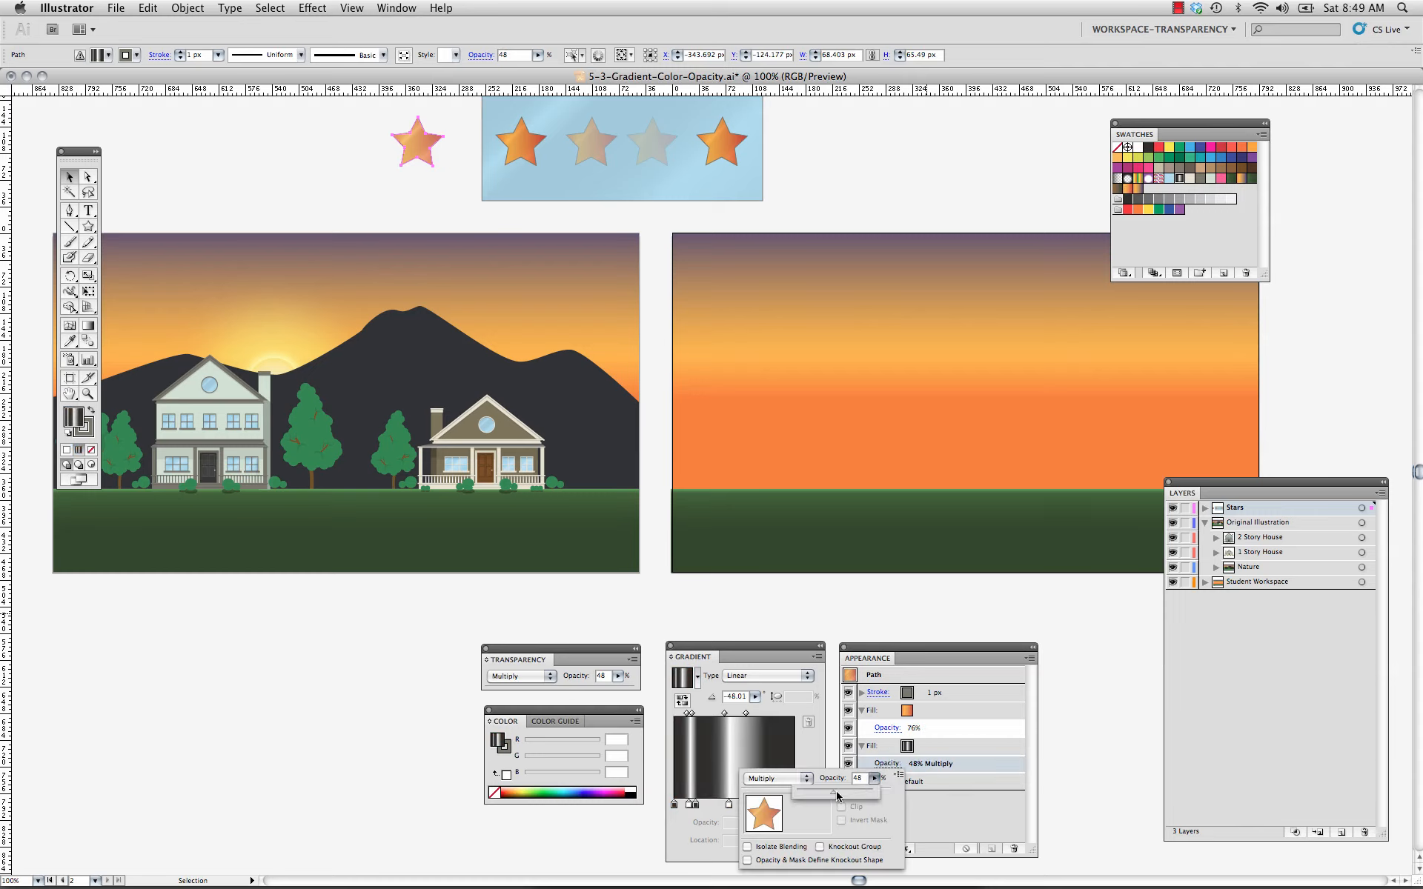
pyautogui.moveTo(833, 794); pyautogui.dragTo(871, 798)
pyautogui.click(894, 743)
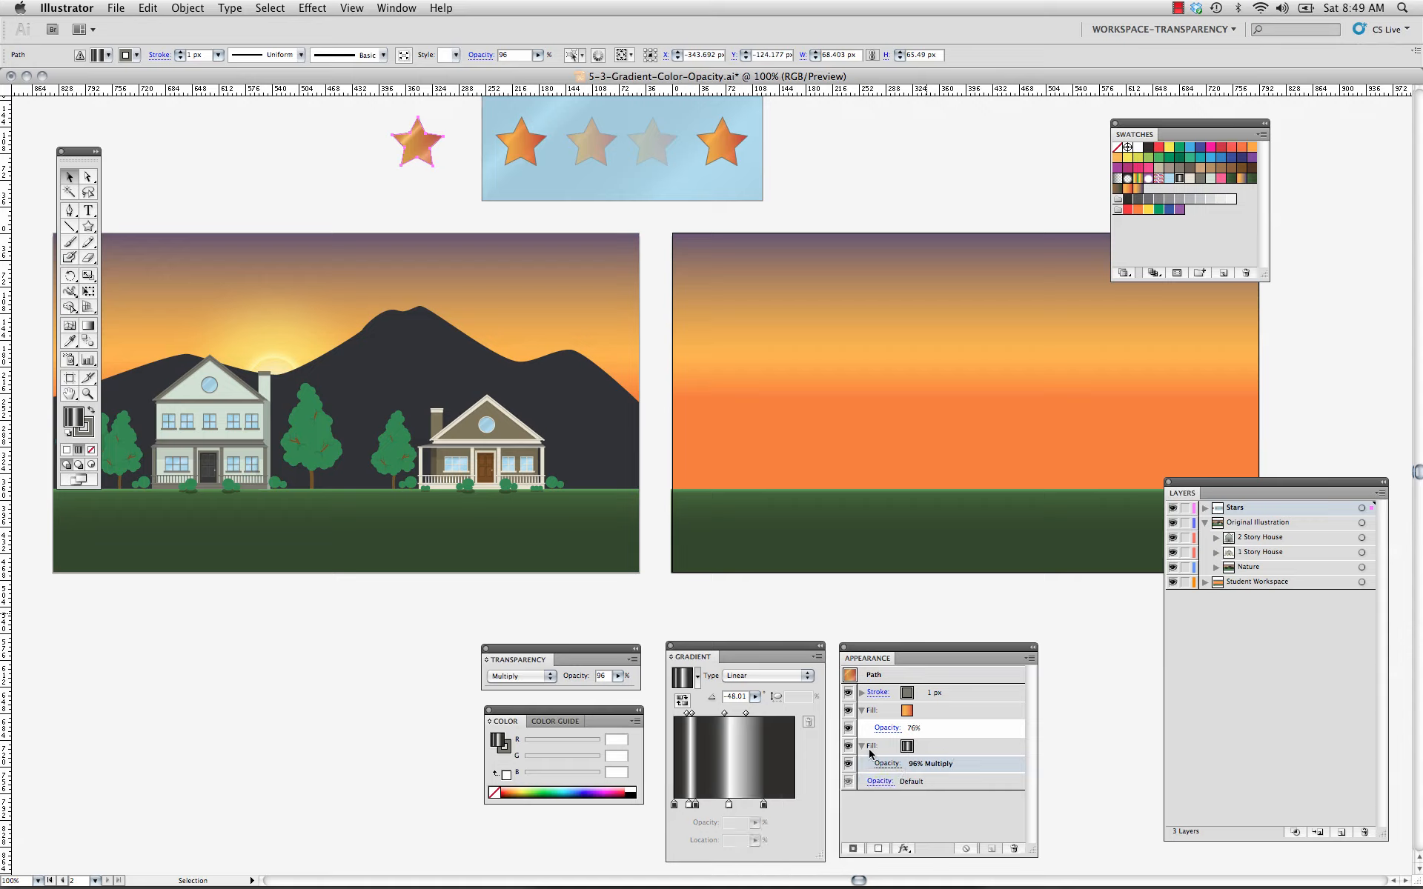
# Move the star's black-and-white gradient fill above its orange gradient fill in the appearance stack.
pyautogui.moveTo(873, 748); pyautogui.dragTo(872, 710)
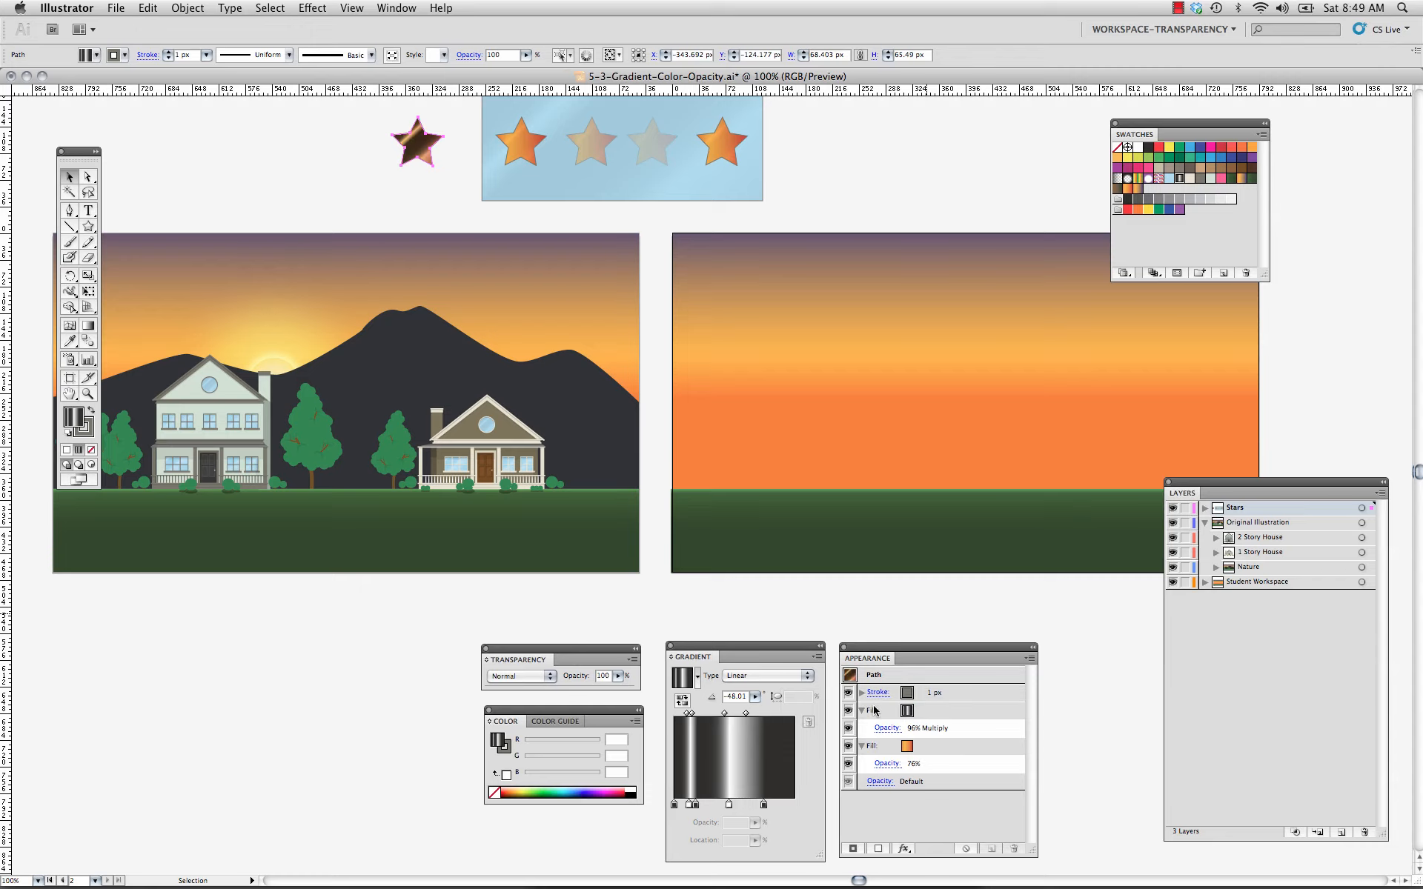
pyautogui.click(873, 711)
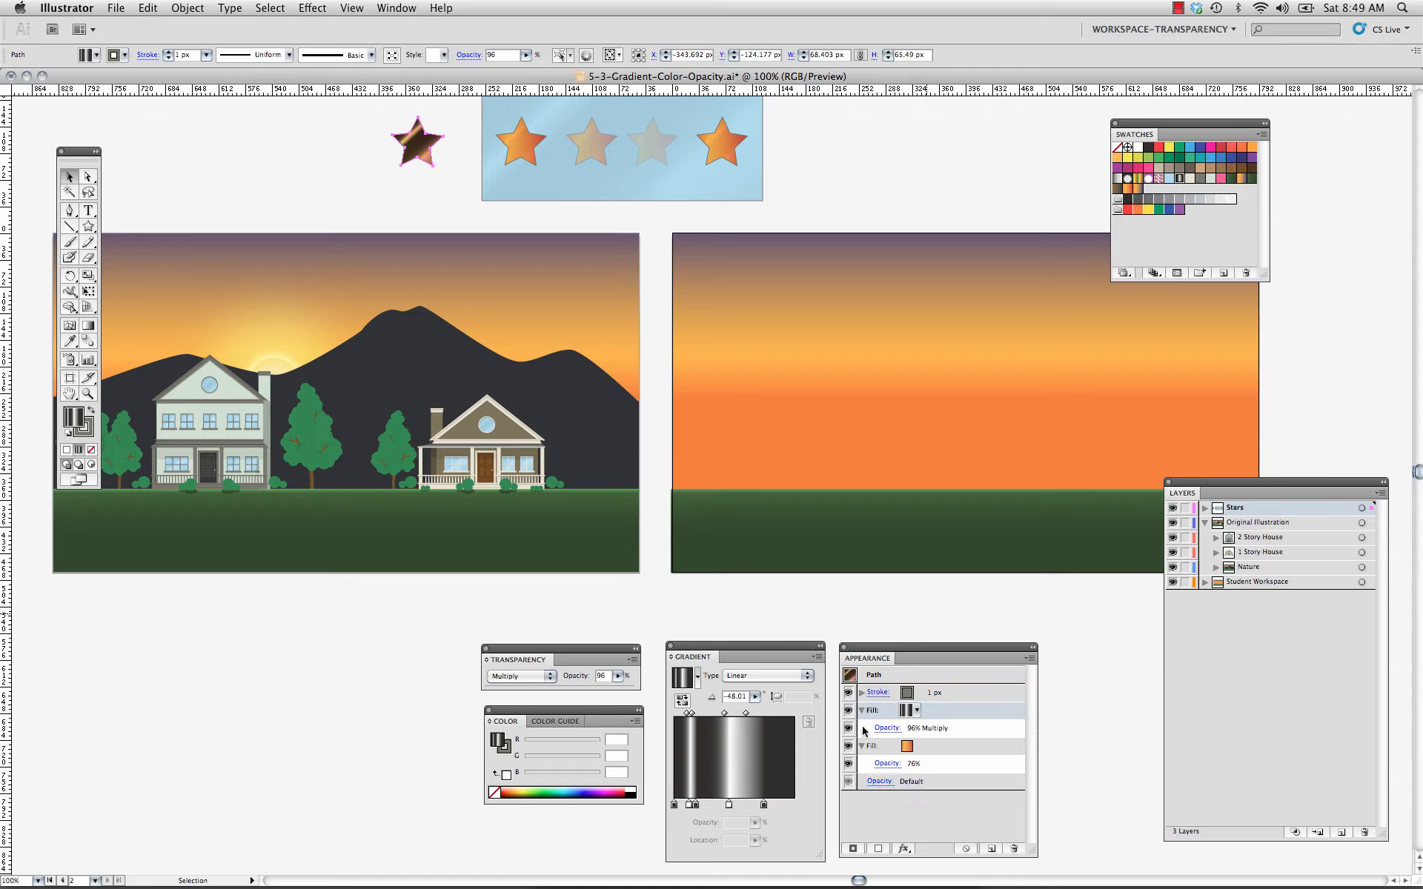
pyautogui.click(894, 823)
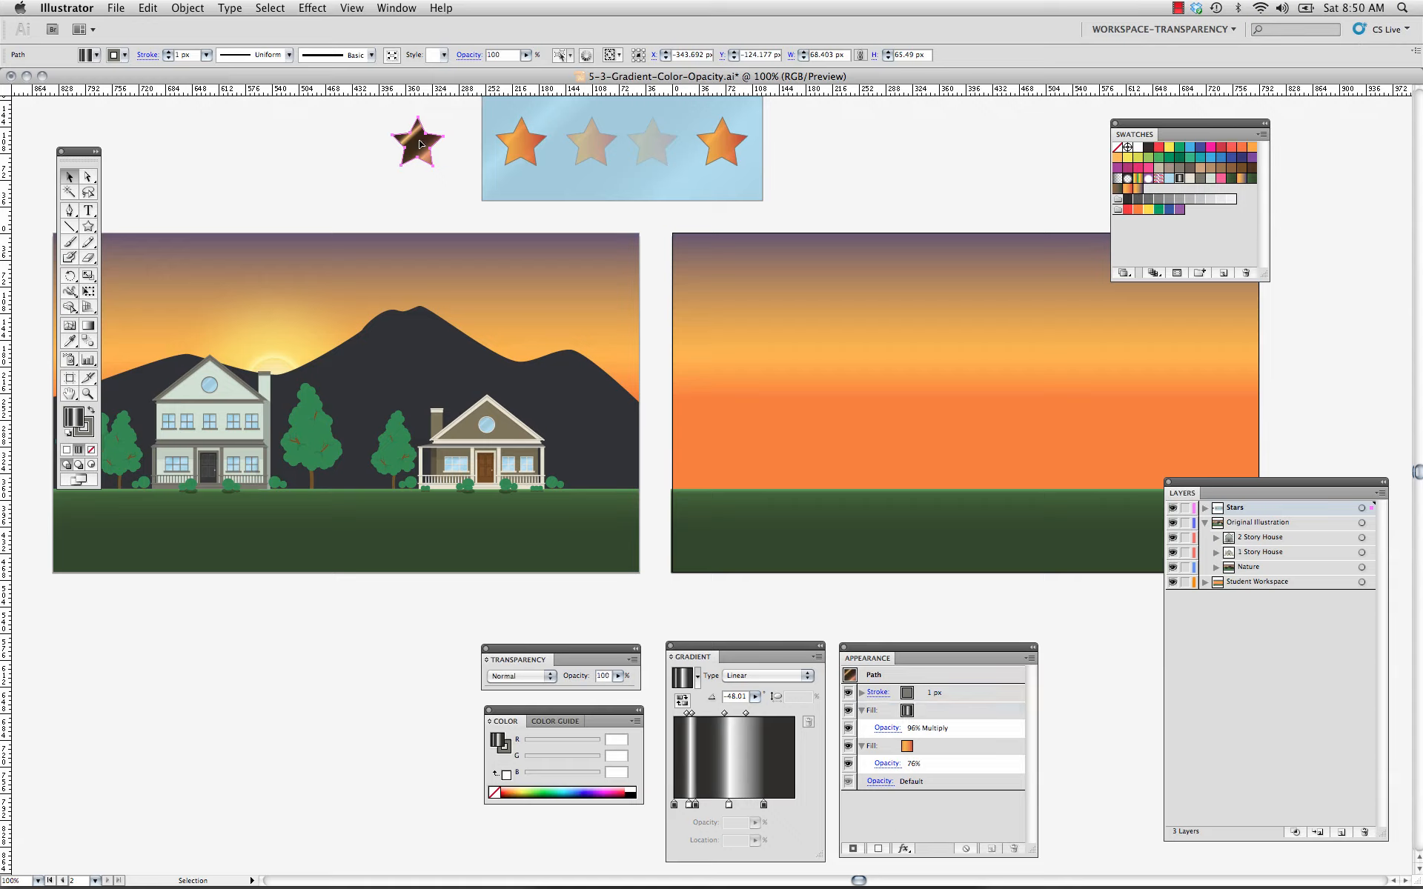
# Set the overall opacity of the whole star object to 51%.
pyautogui.click(881, 782)
pyautogui.click(909, 793)
pyautogui.click(618, 675)
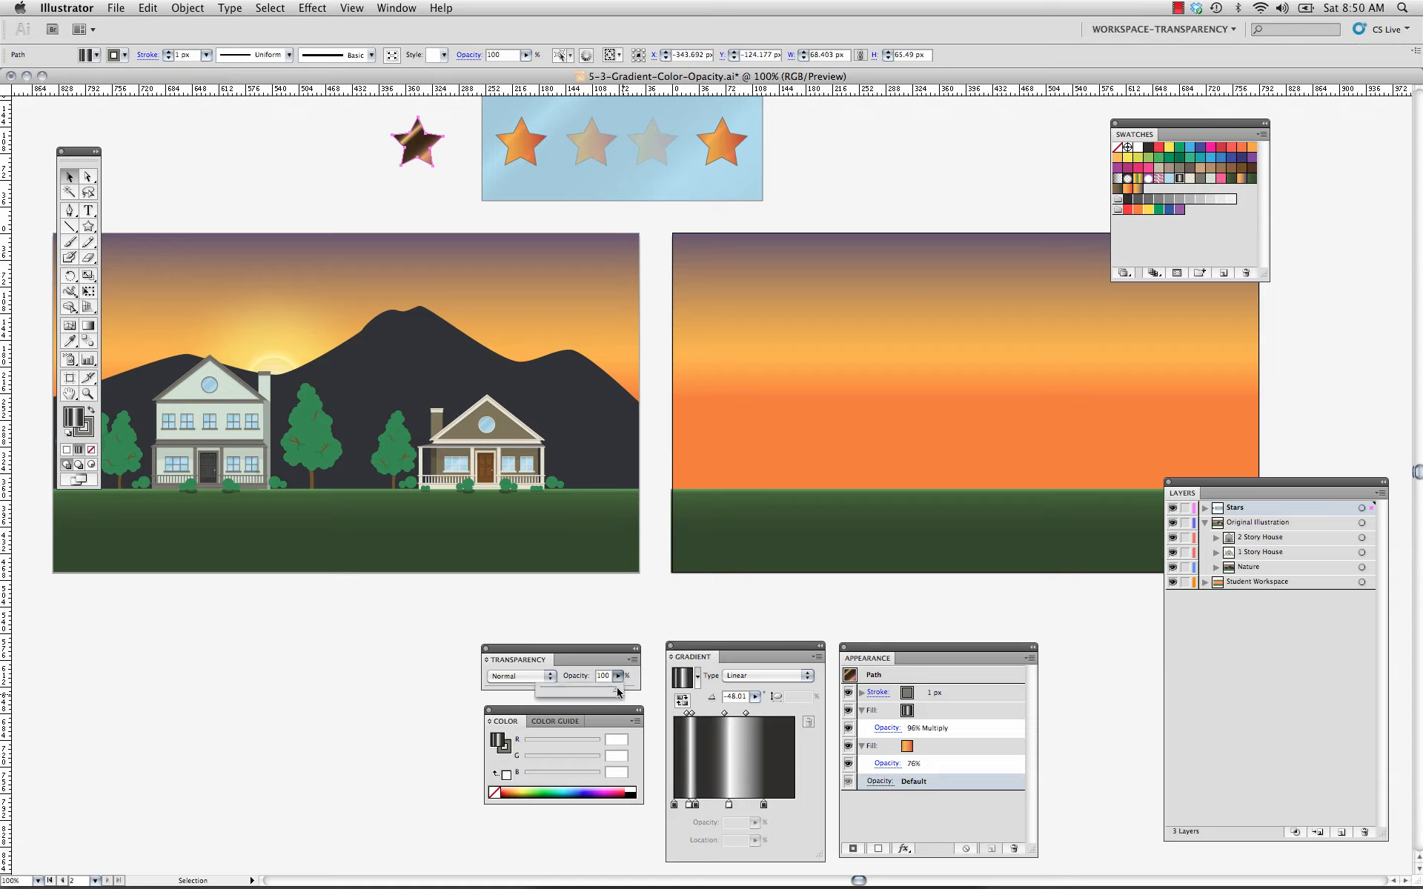
pyautogui.moveTo(615, 688); pyautogui.dragTo(582, 695)
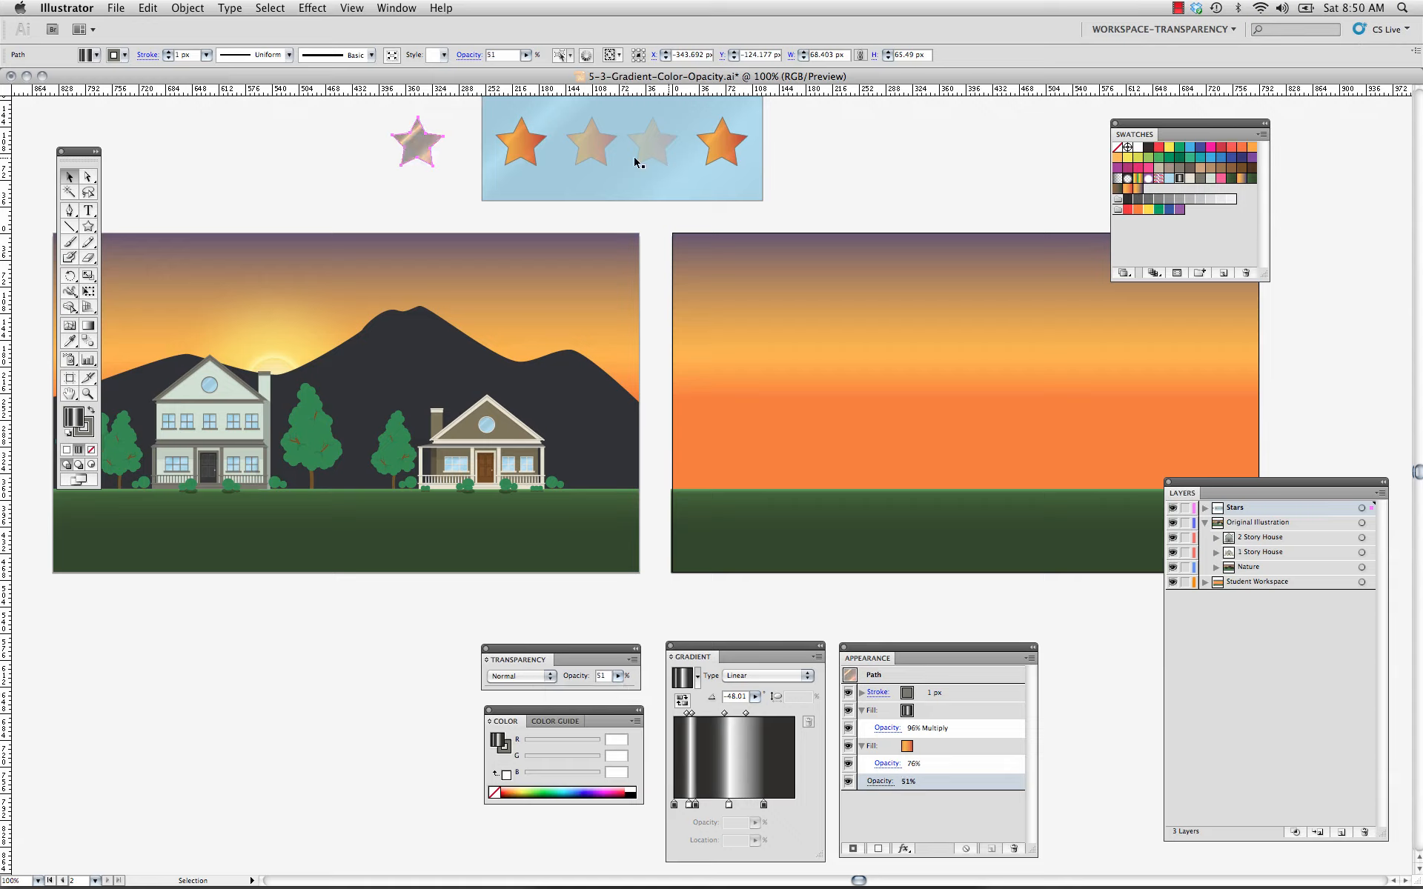
# Move the first three stars from the light blue rectangle onto the mountains of the original illustration, spaced in a row, and deselect them.
pyautogui.click(531, 148)
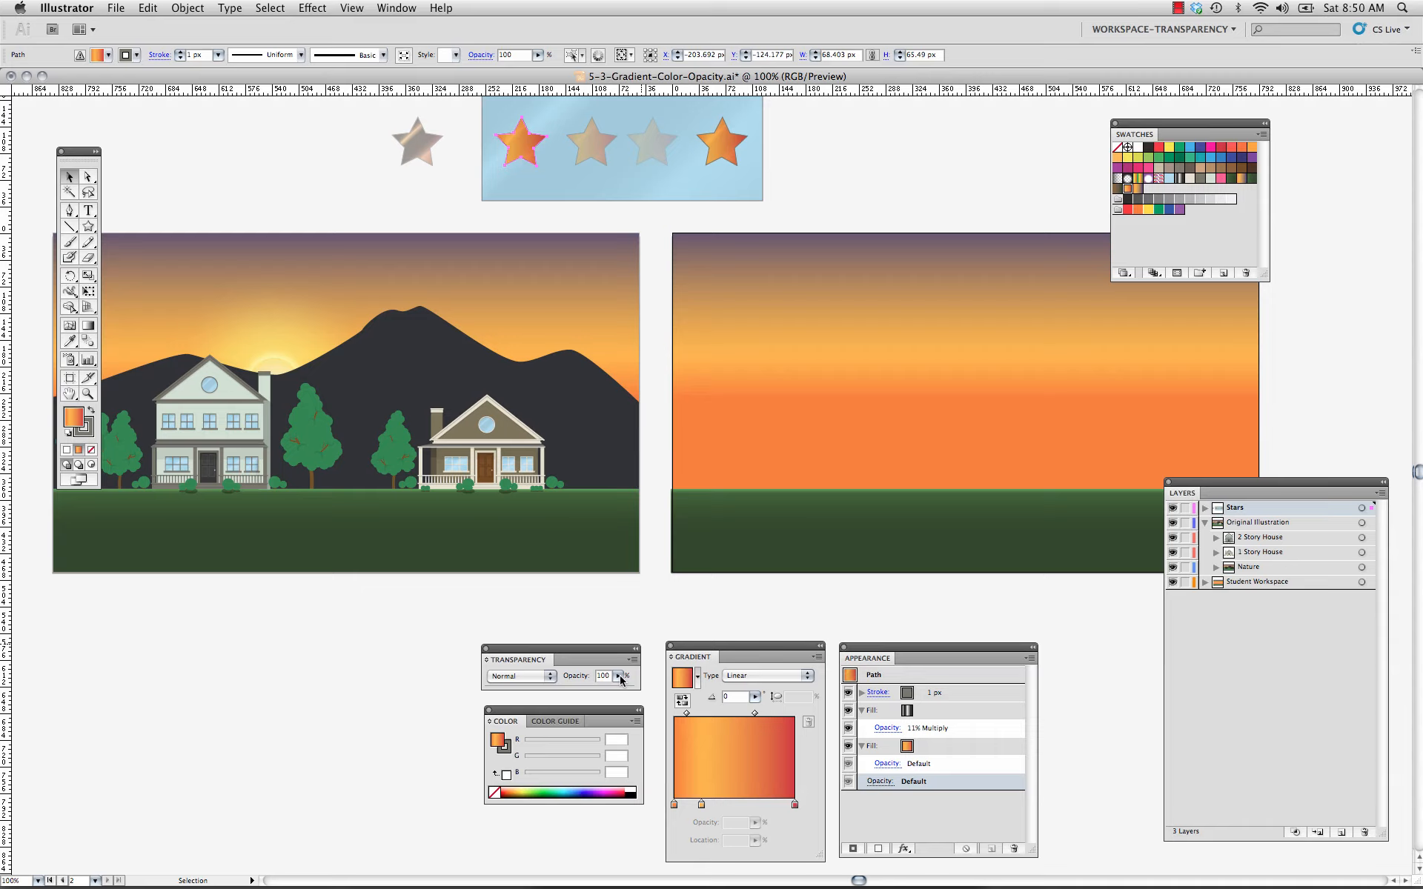
pyautogui.moveTo(520, 143); pyautogui.dragTo(475, 338)
pyautogui.click(428, 209)
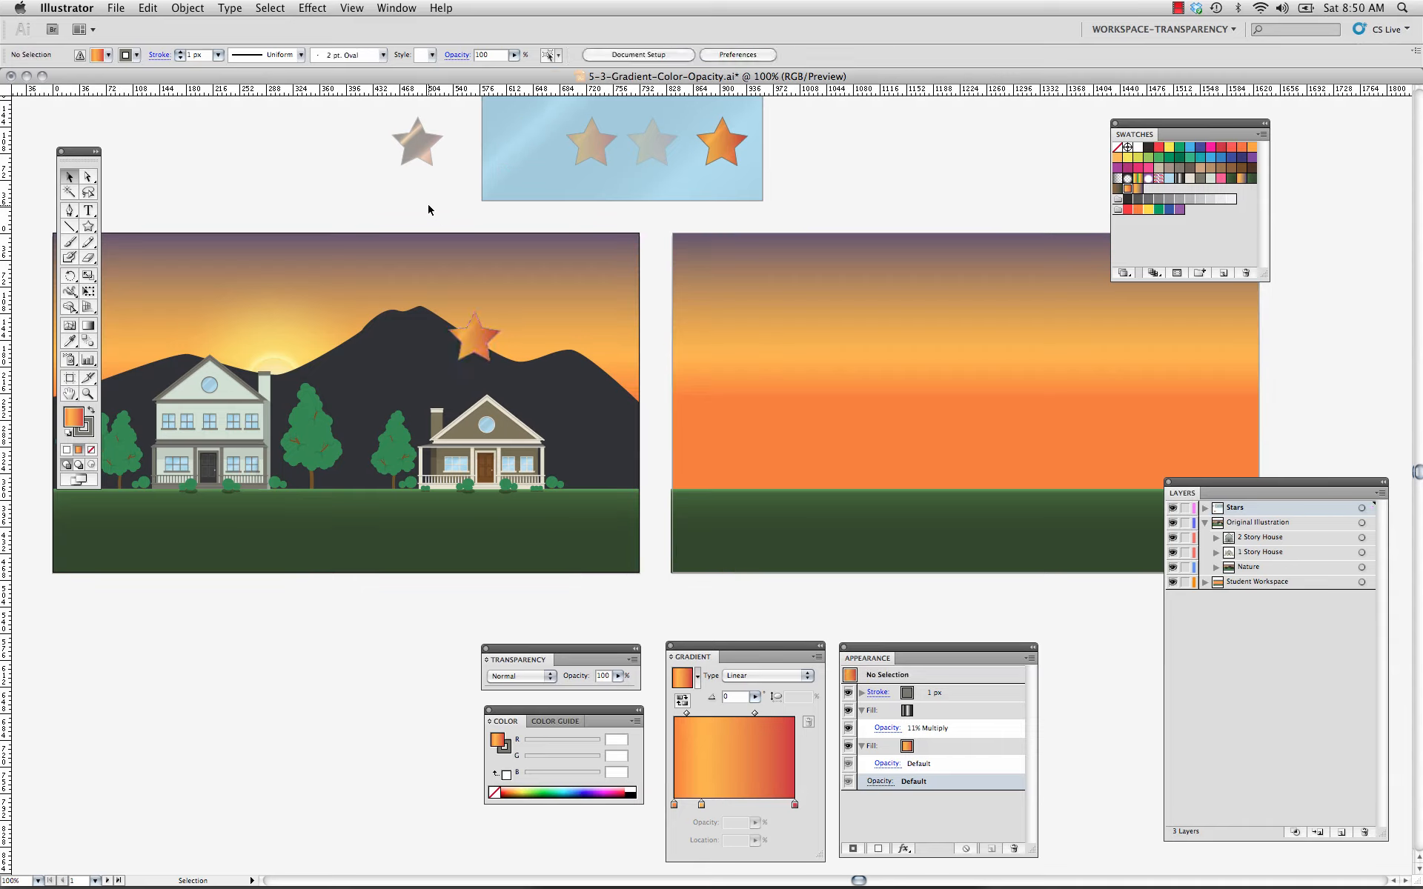
pyautogui.click(585, 154)
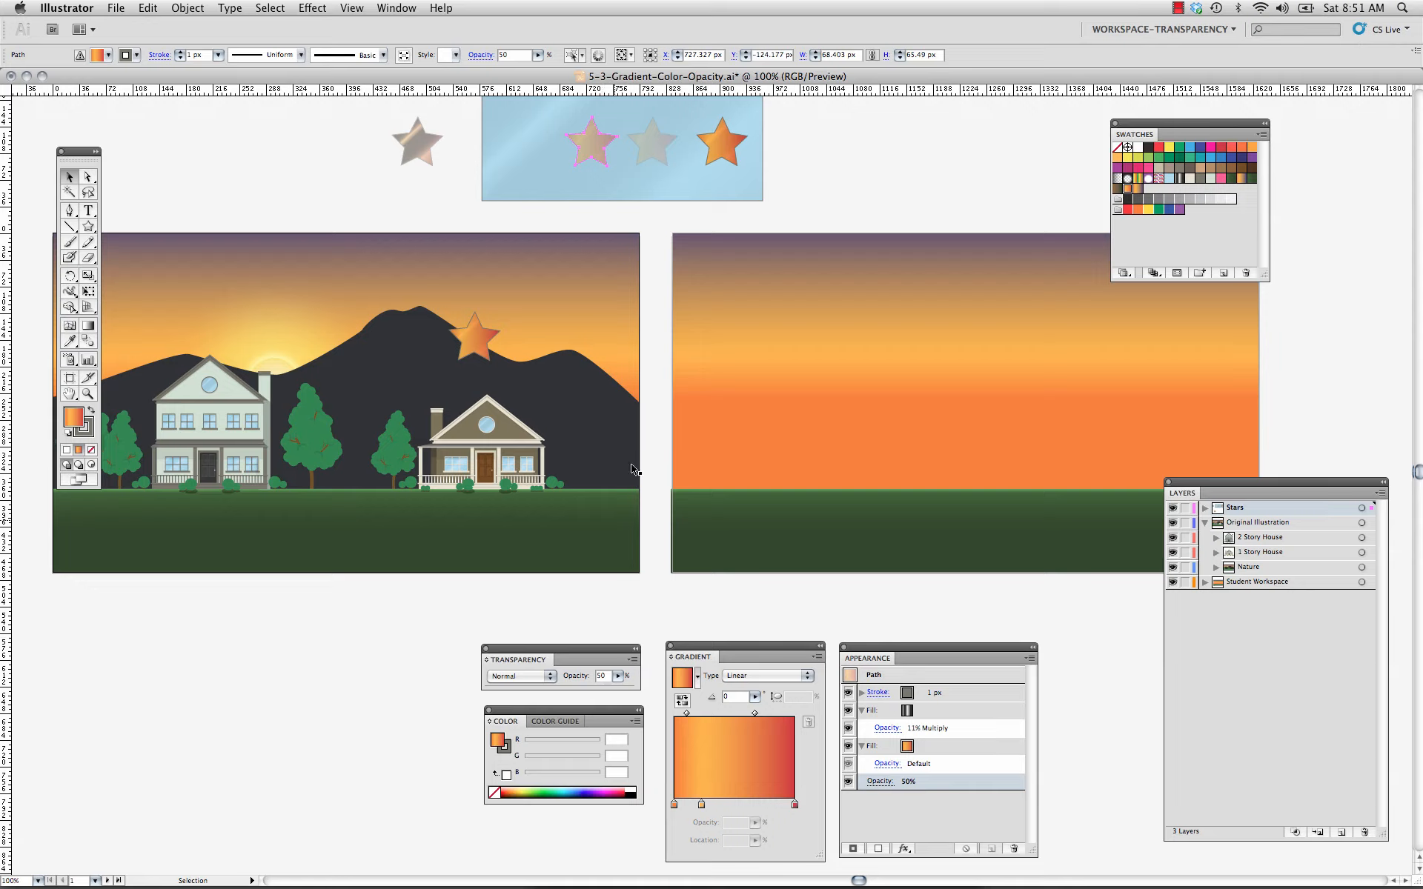
pyautogui.moveTo(605, 166); pyautogui.dragTo(572, 205)
pyautogui.moveTo(542, 333); pyautogui.dragTo(527, 370)
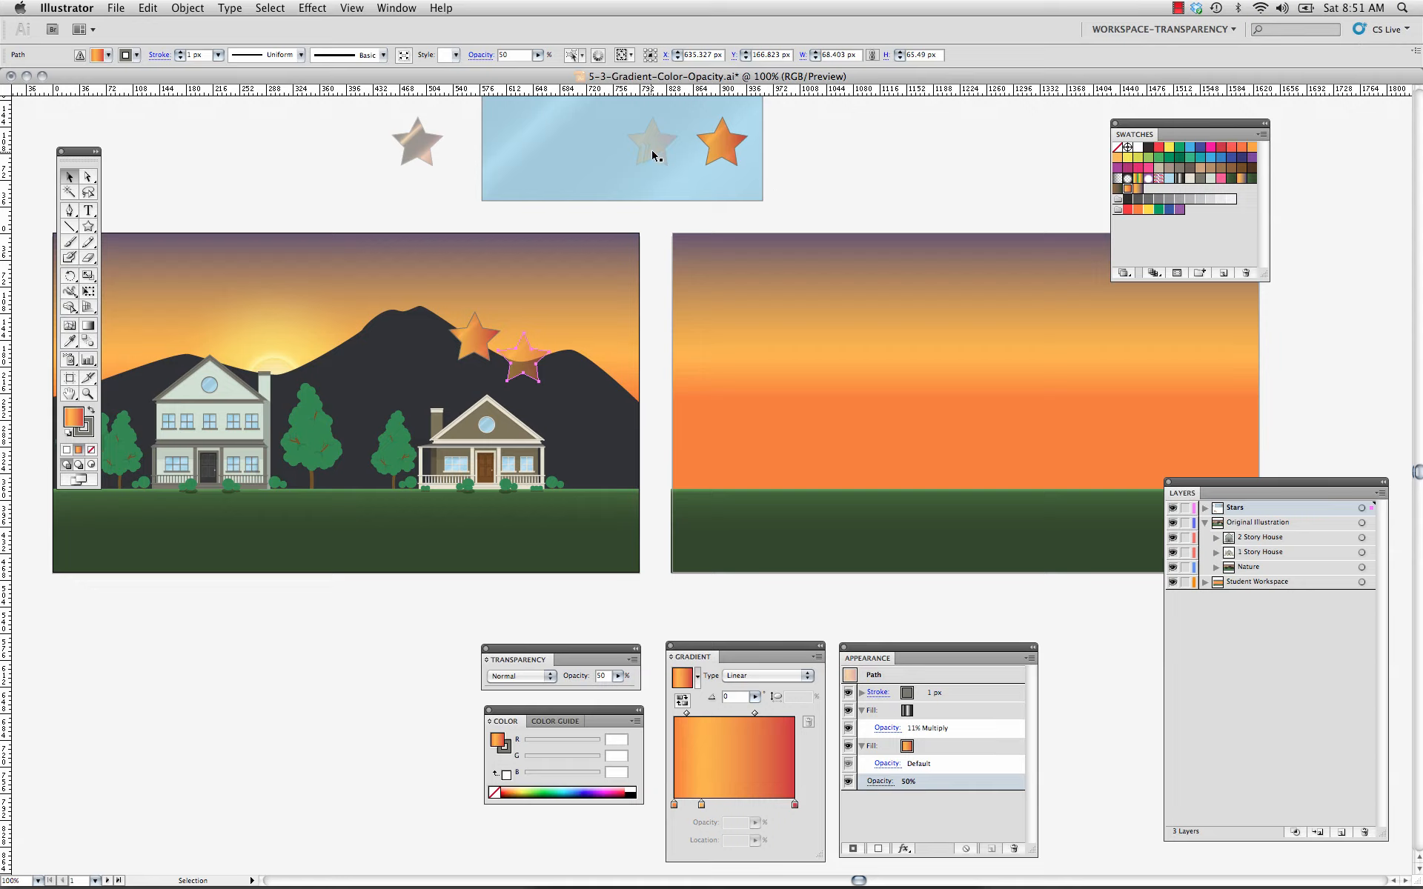
pyautogui.click(653, 156)
pyautogui.moveTo(662, 140); pyautogui.dragTo(607, 365)
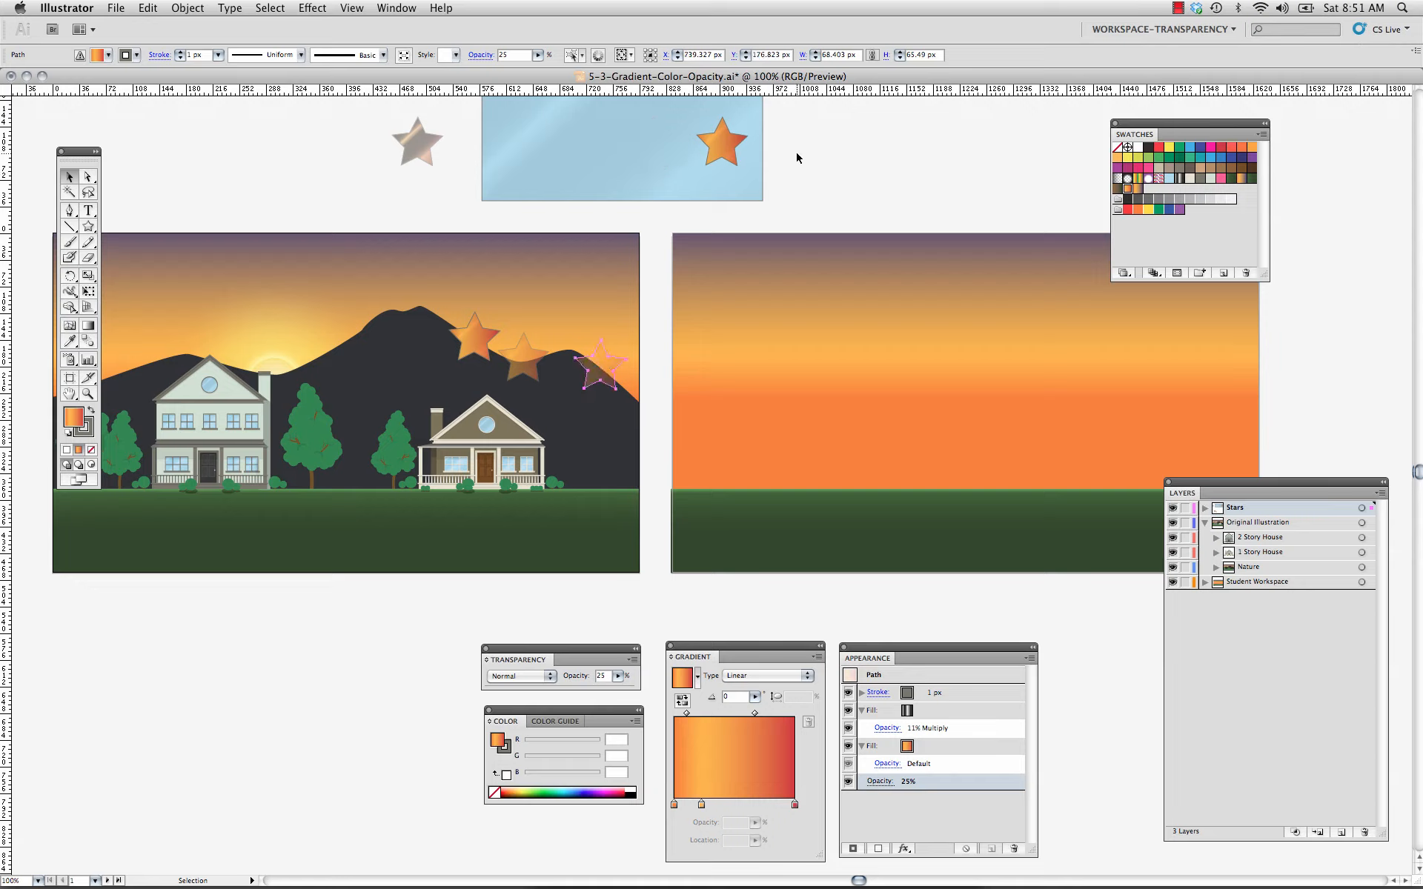
pyautogui.click(790, 179)
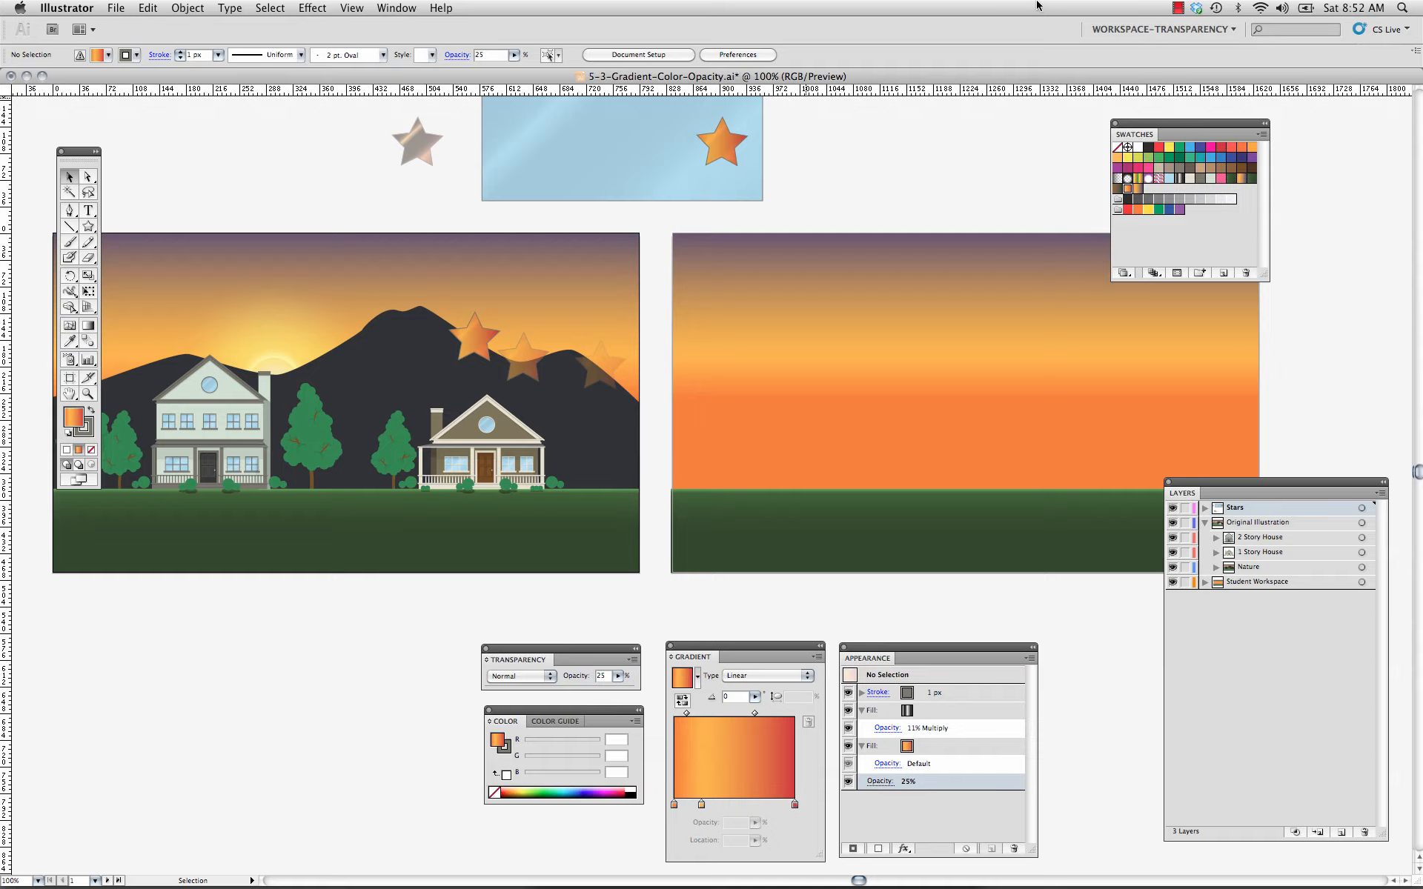
# Move the middle stop of the practice artboard's ground gradient to about 52% and set that stop's opacity to 68%.
pyautogui.click(852, 535)
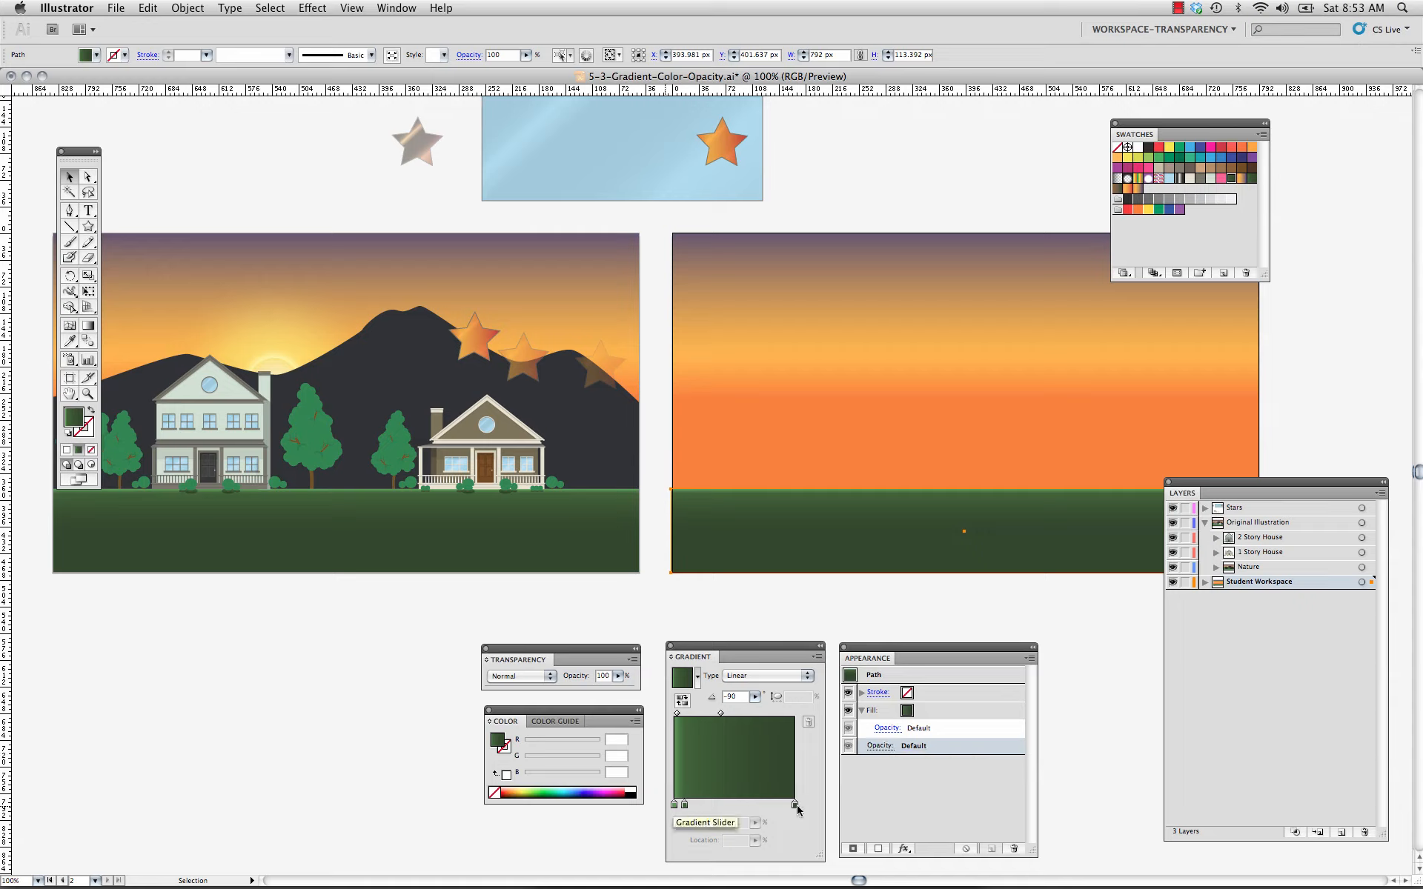
pyautogui.click(686, 805)
pyautogui.moveTo(687, 806); pyautogui.dragTo(739, 810)
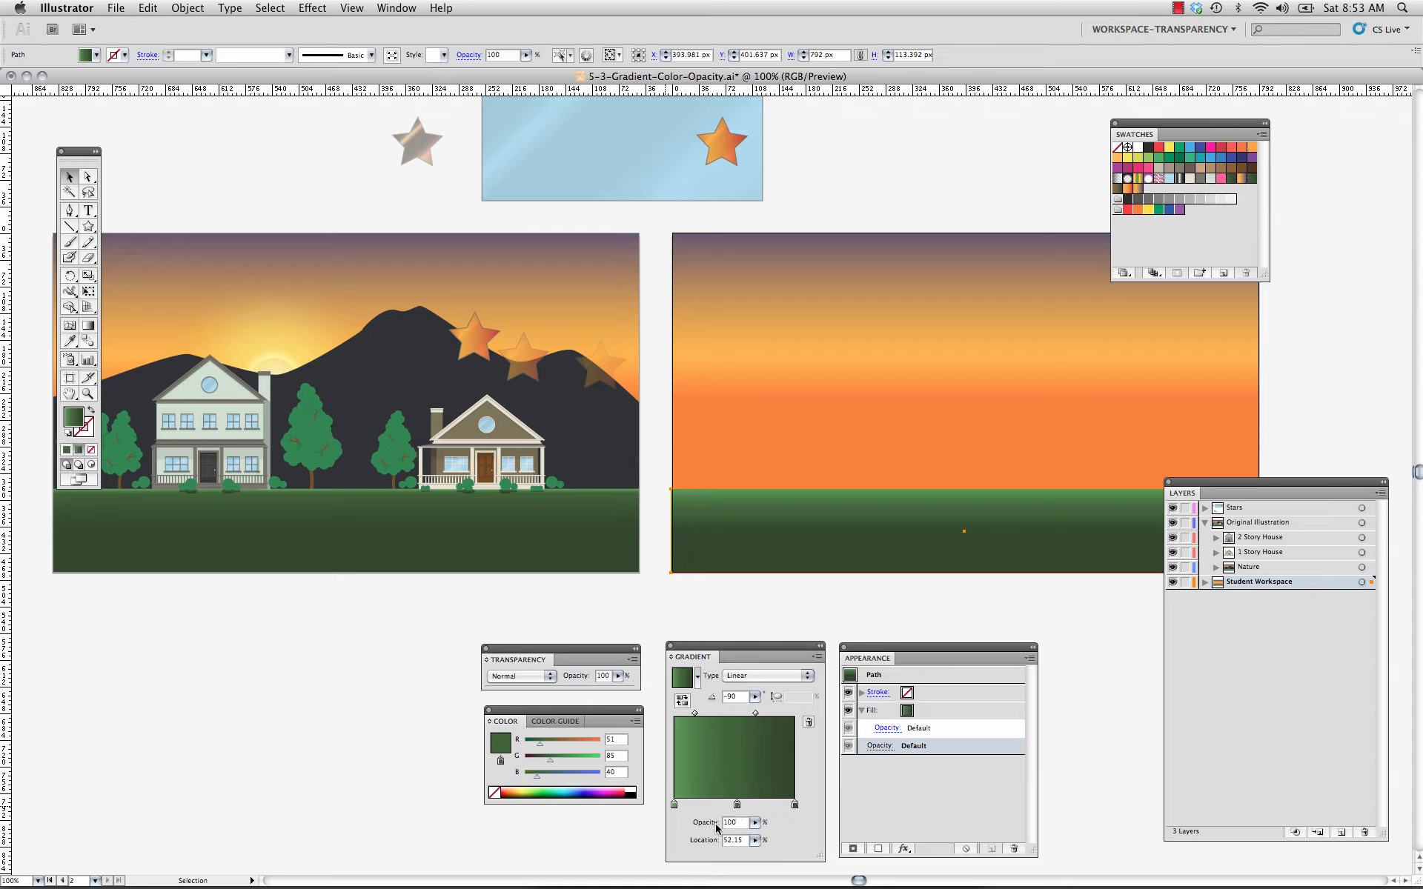
pyautogui.click(755, 822)
pyautogui.moveTo(754, 837); pyautogui.dragTo(728, 837)
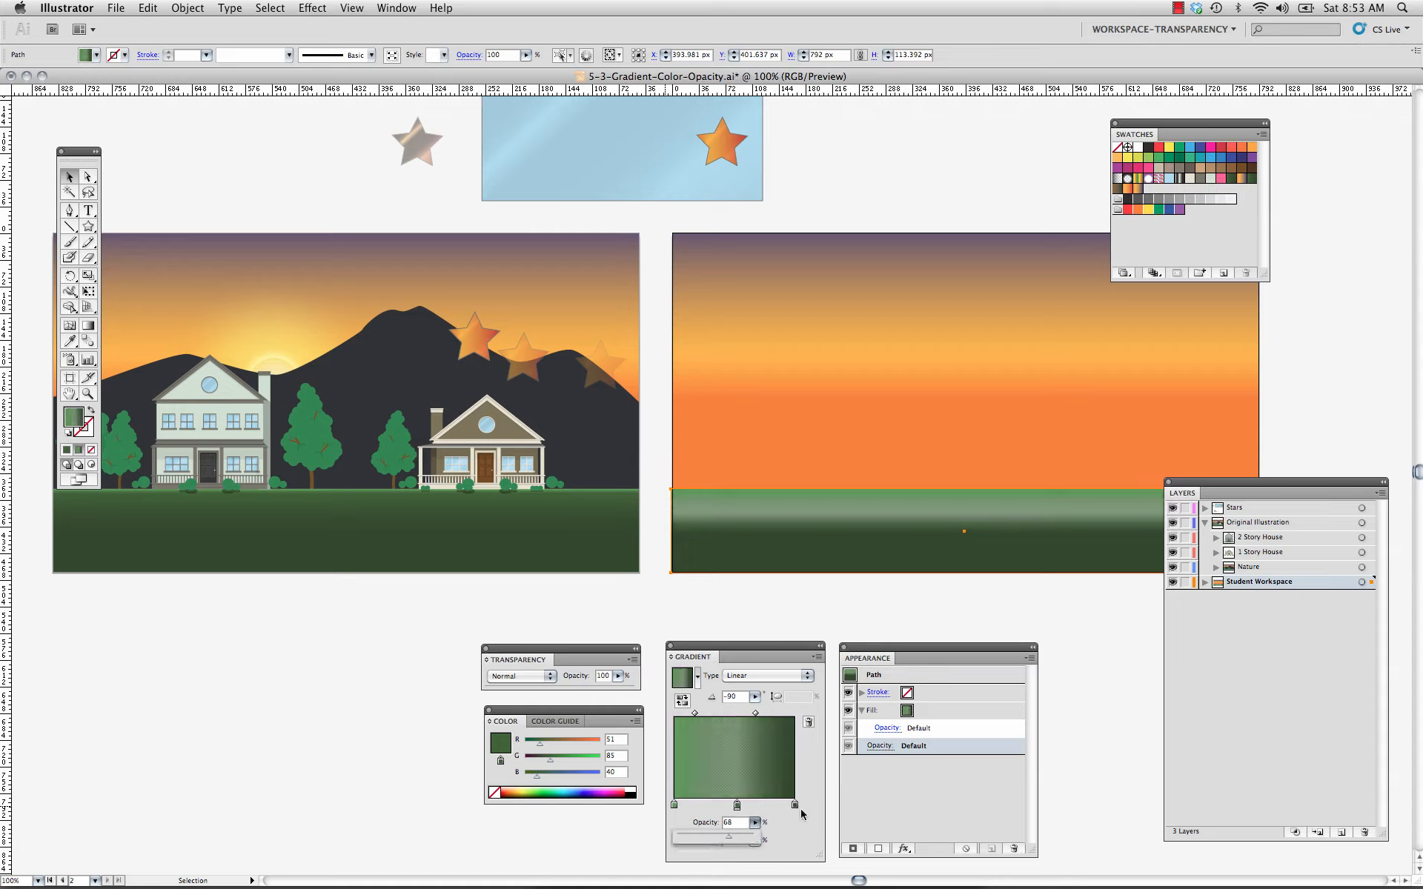
# Lower the opacity of the ground gradient's dark end stop slightly.
pyautogui.click(795, 807)
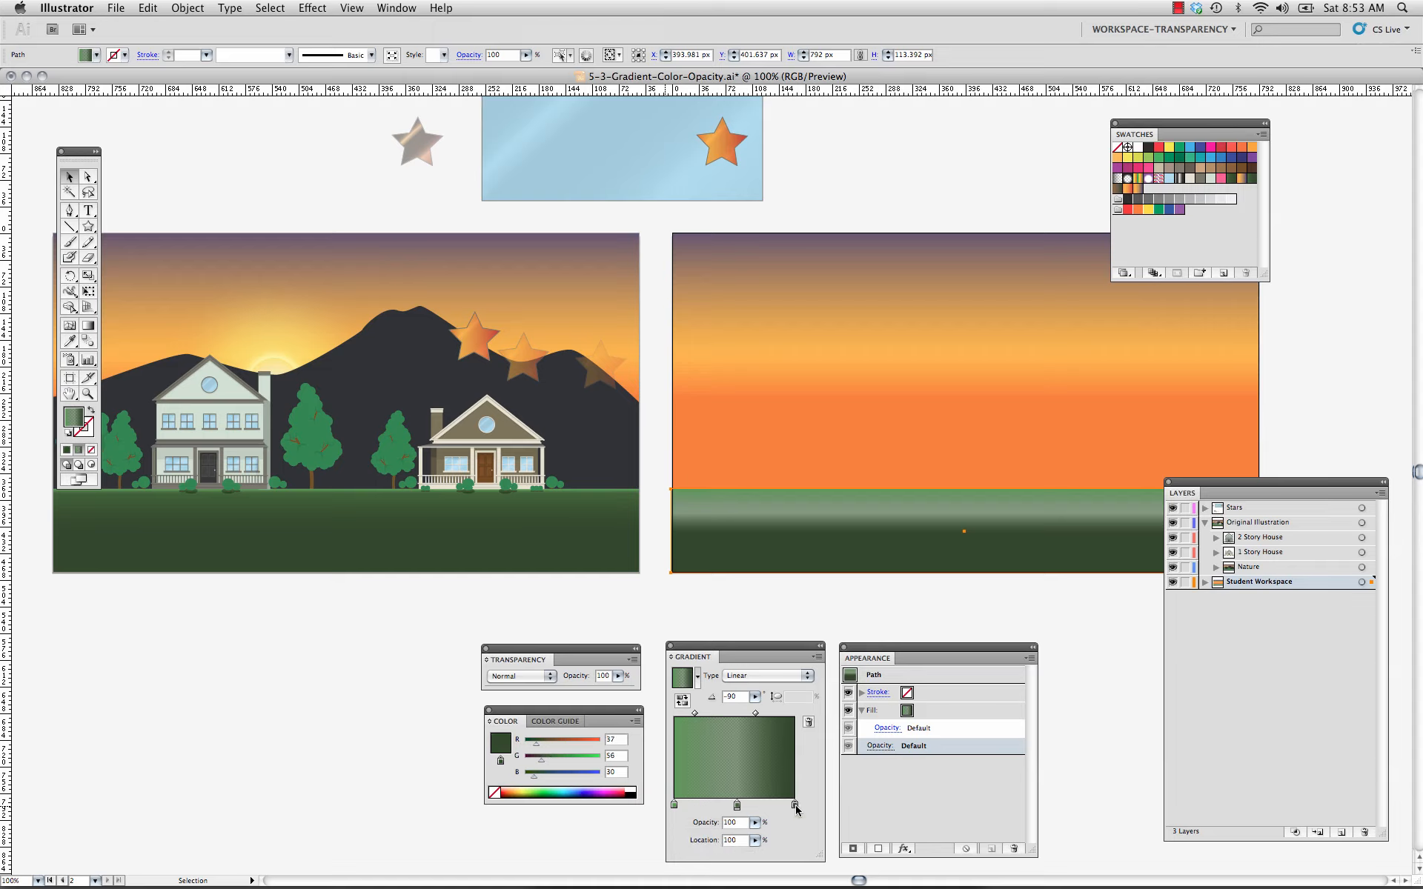
pyautogui.doubleClick(796, 807)
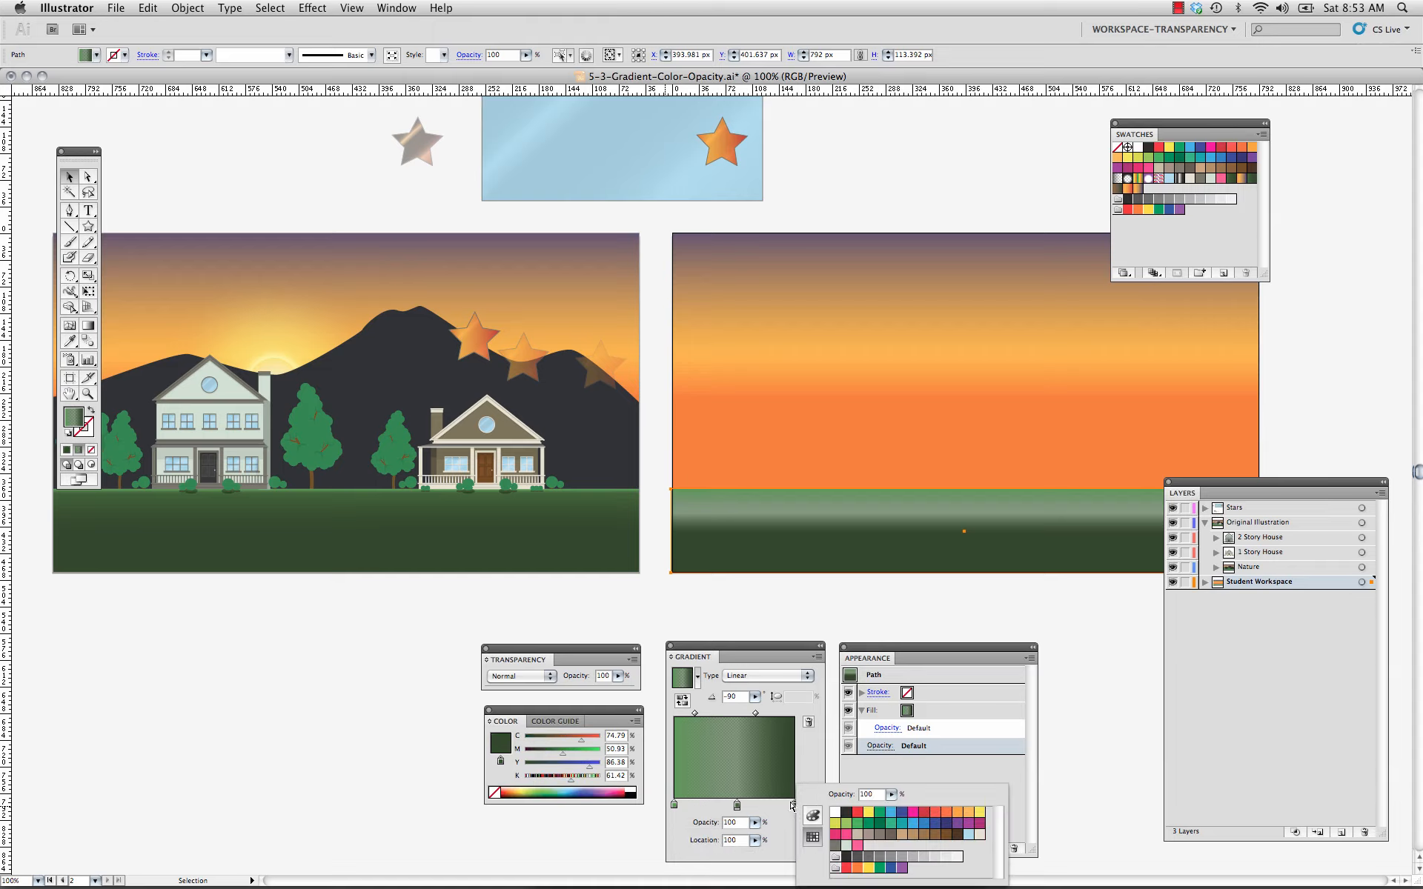
pyautogui.click(795, 808)
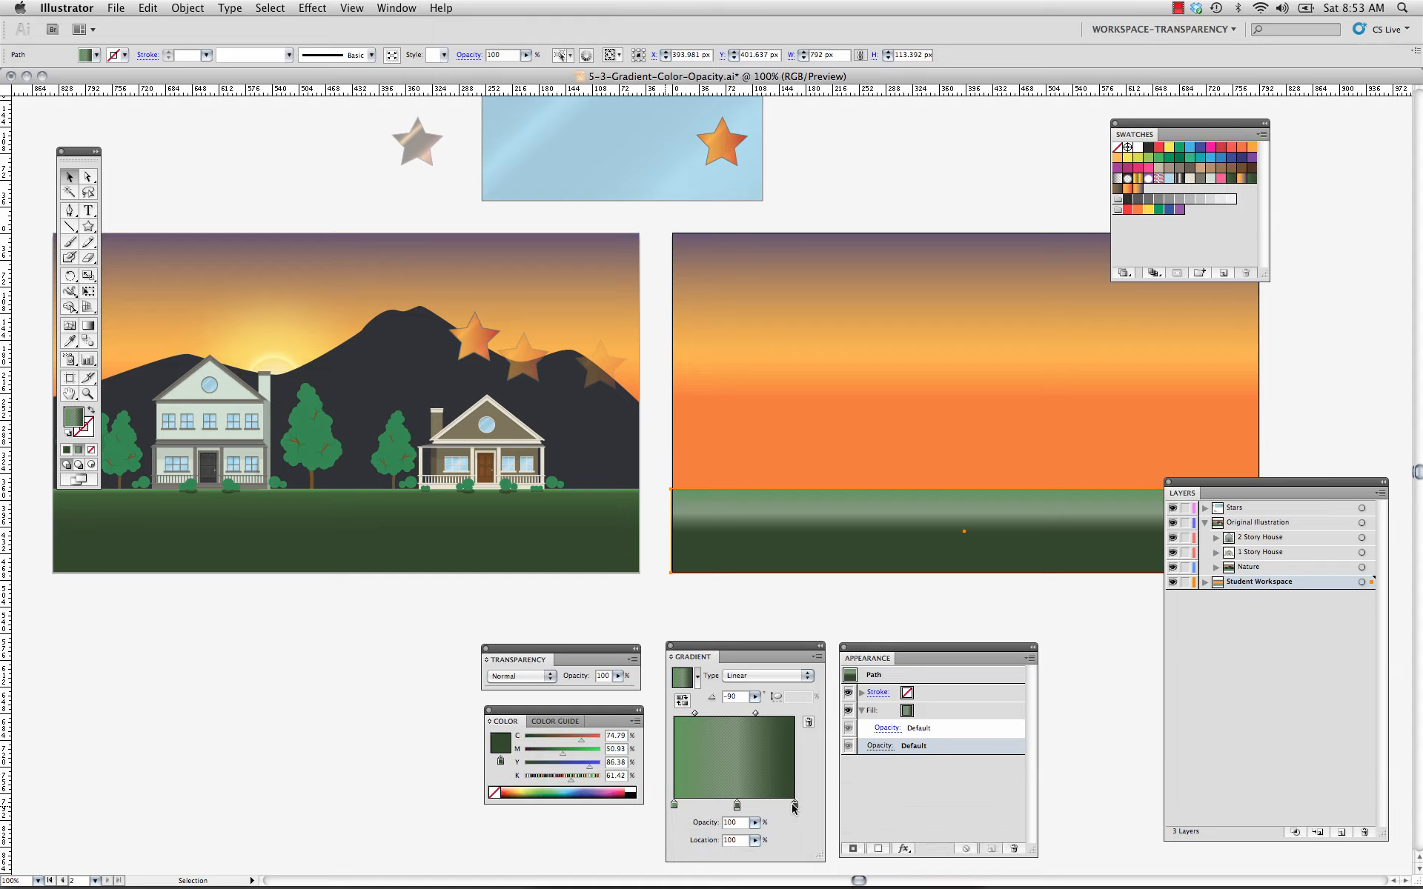
pyautogui.click(755, 822)
pyautogui.click(742, 838)
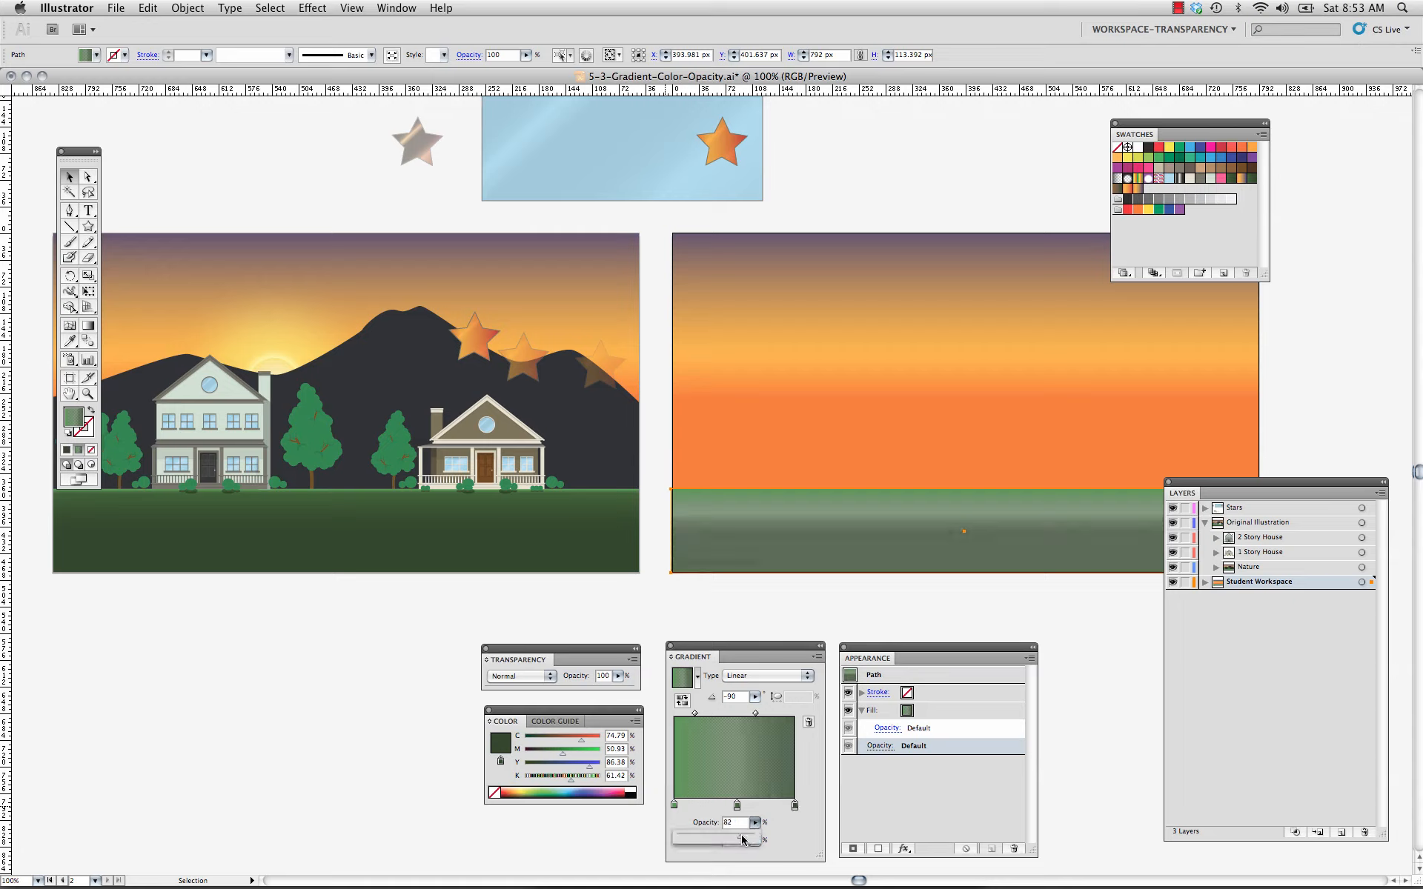
pyautogui.moveTo(745, 843); pyautogui.dragTo(748, 842)
# Add a second fill to the practice artboard's sky rectangle and apply the Super Soft Black Vignette gradient to it.
pyautogui.click(948, 423)
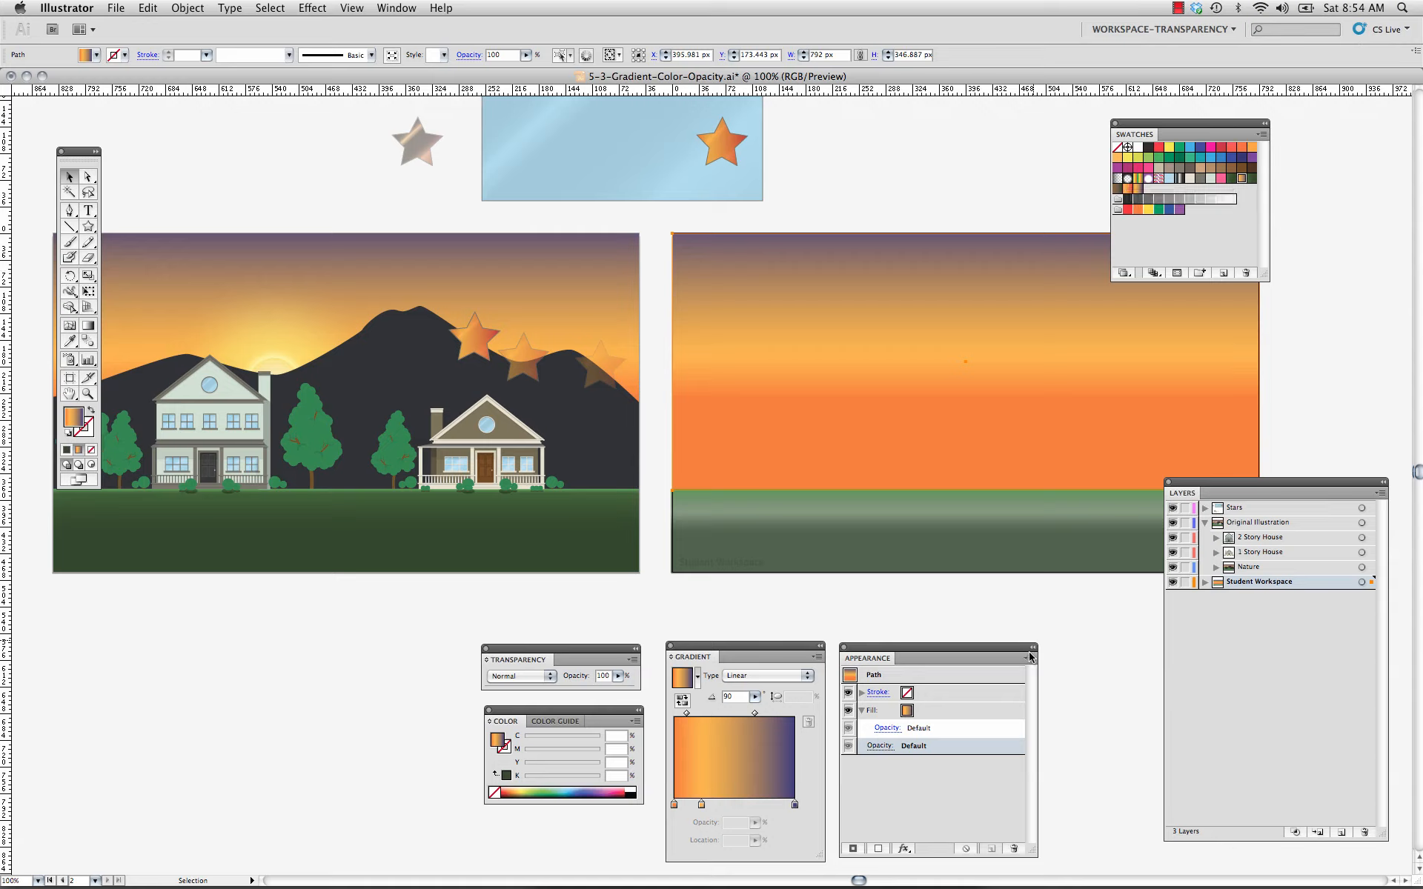
pyautogui.click(1004, 708)
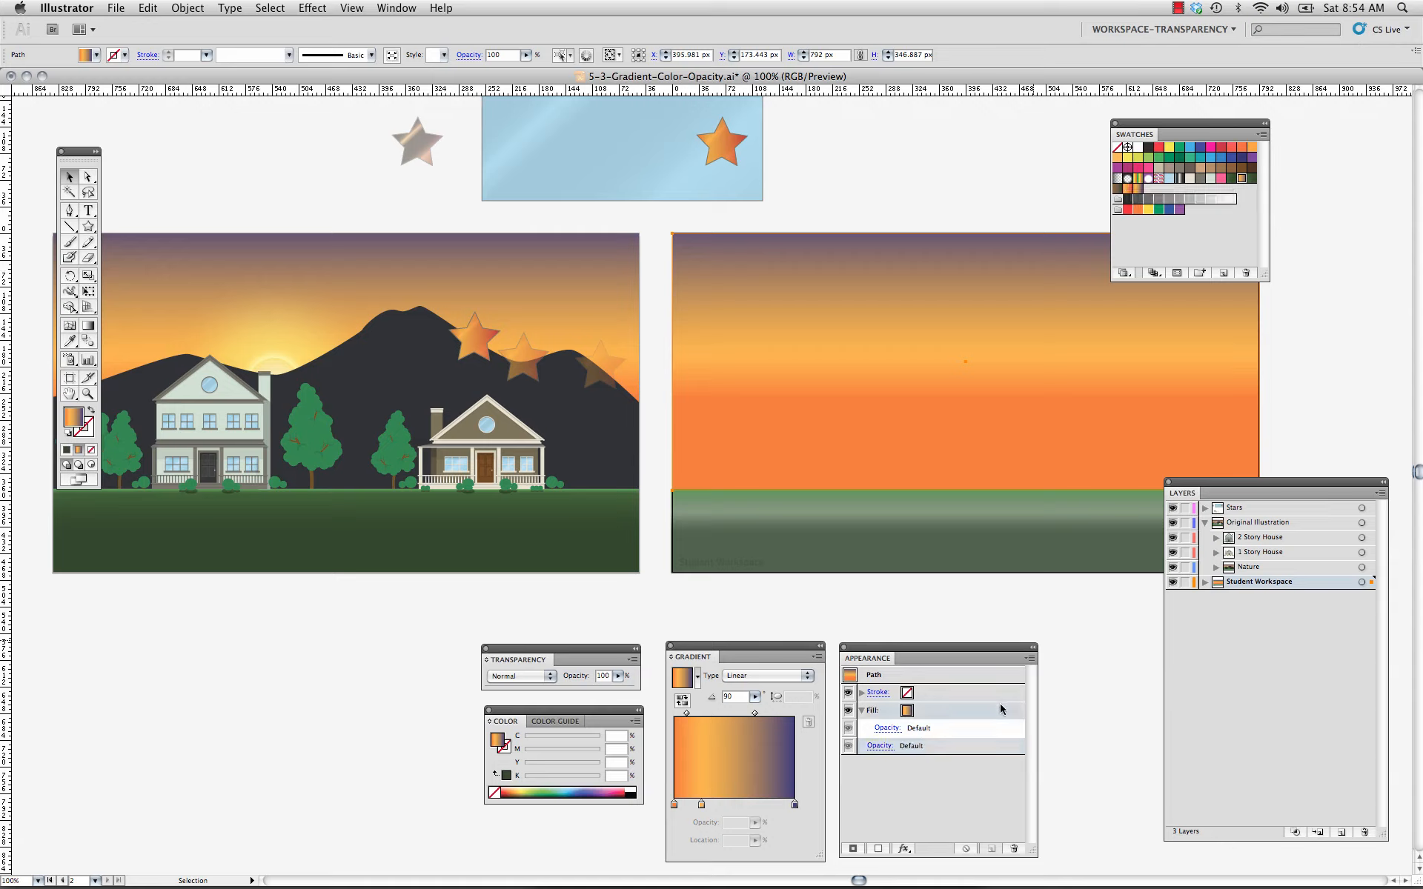
pyautogui.click(1030, 665)
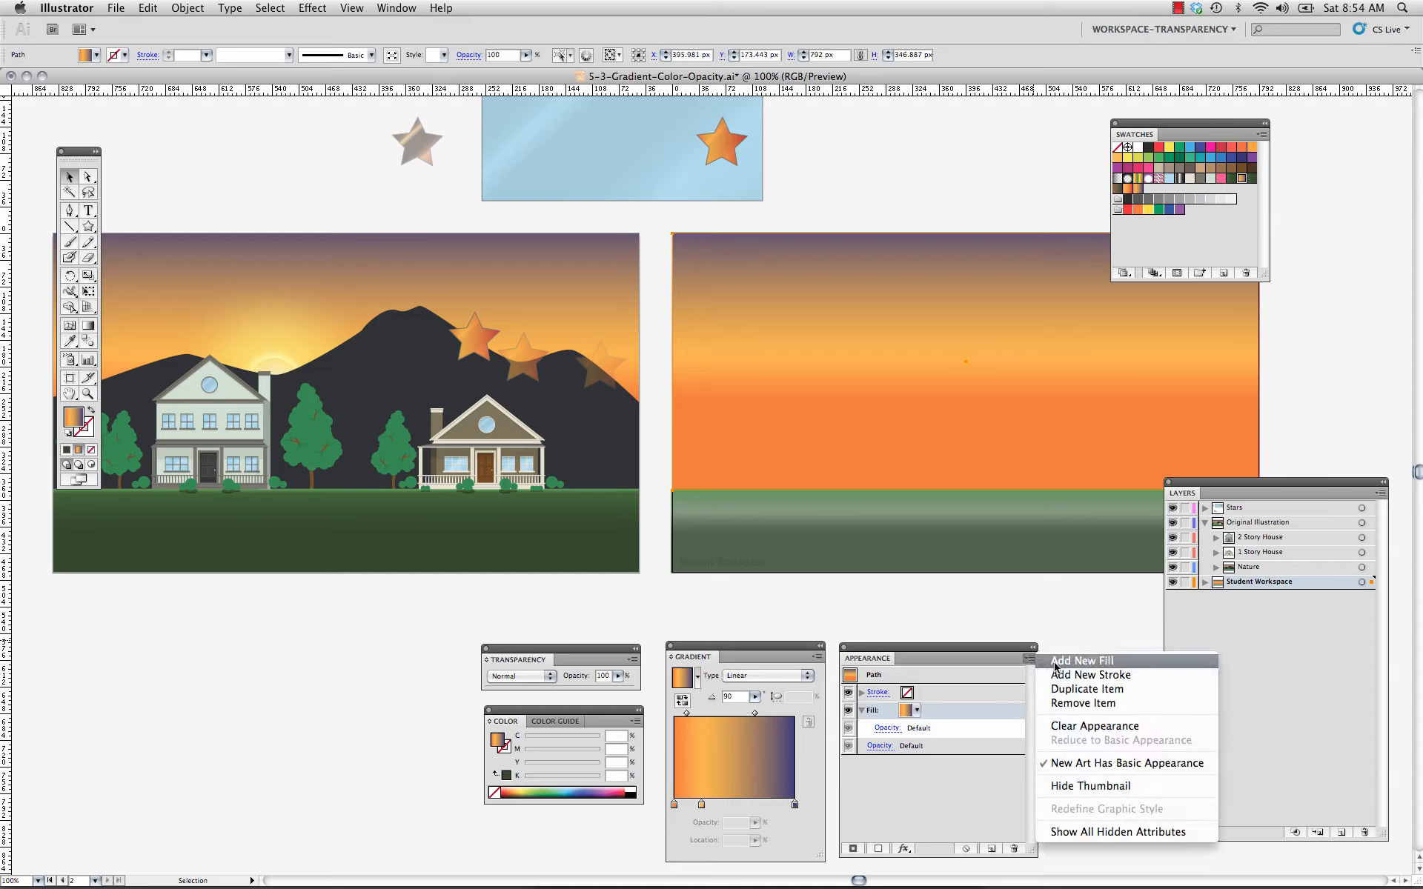
pyautogui.click(1056, 667)
pyautogui.click(917, 710)
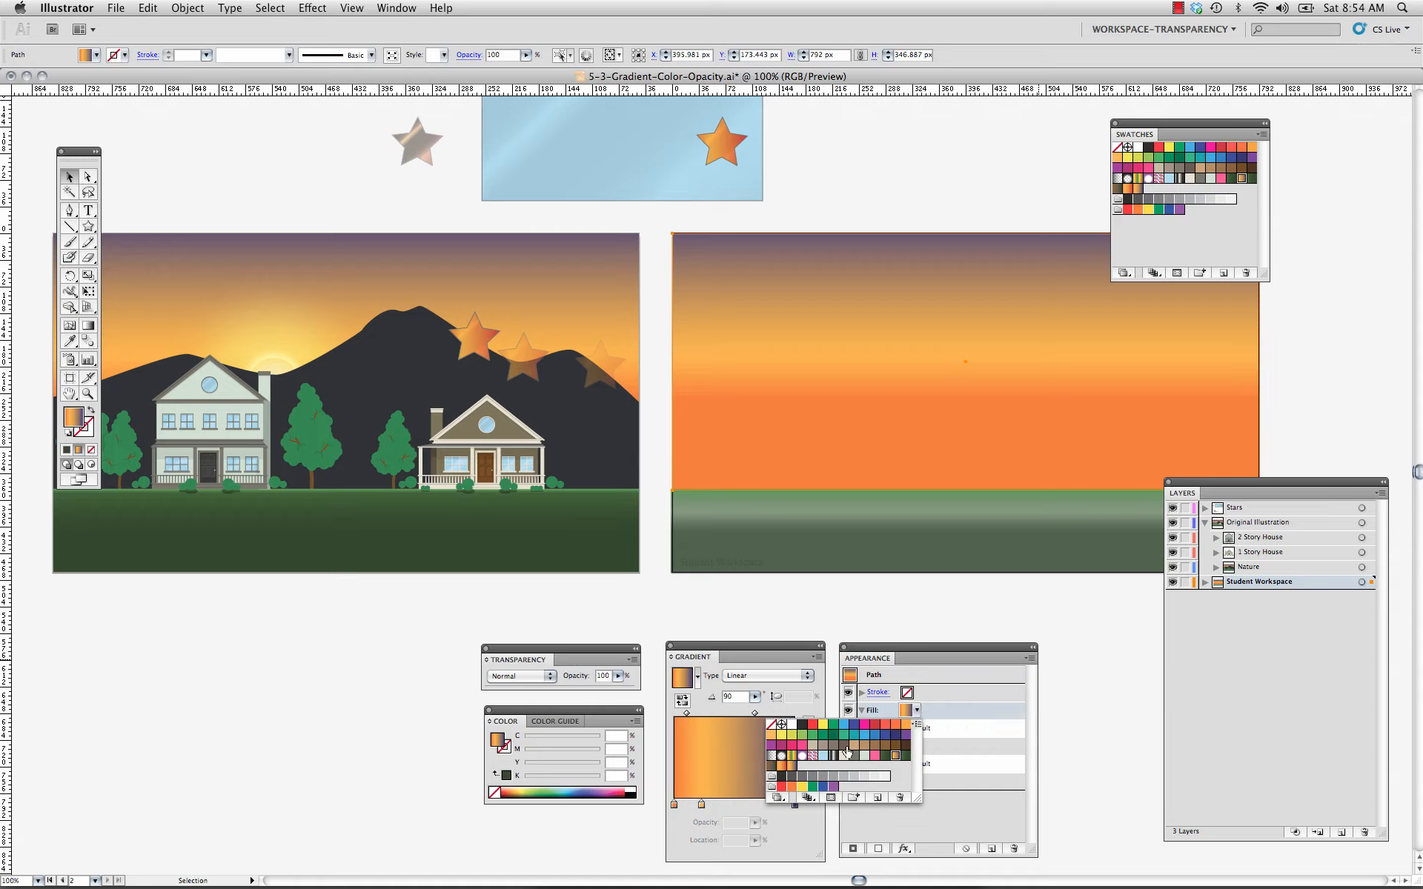
pyautogui.click(781, 757)
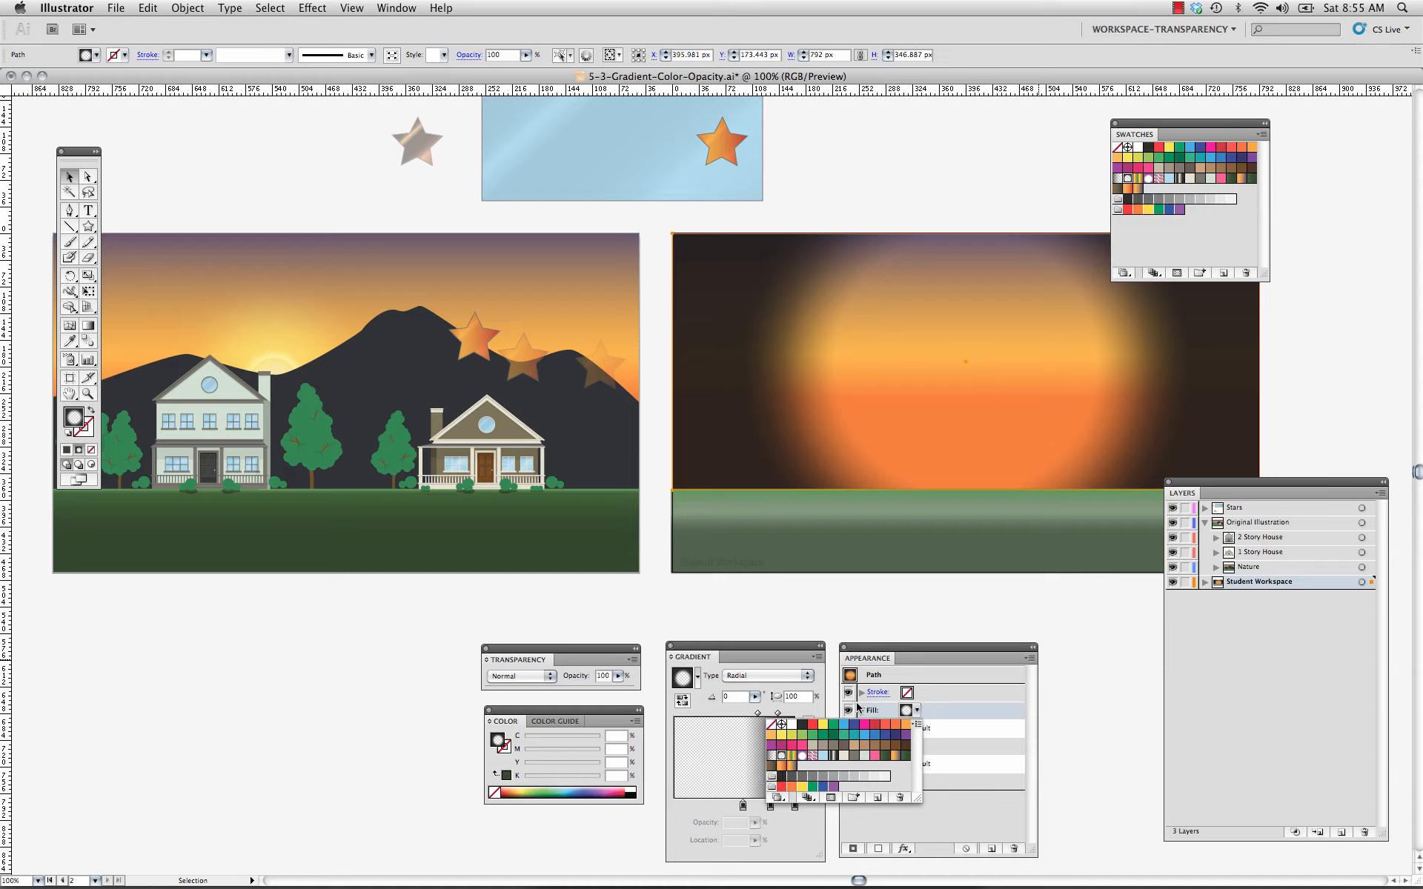
pyautogui.click(878, 666)
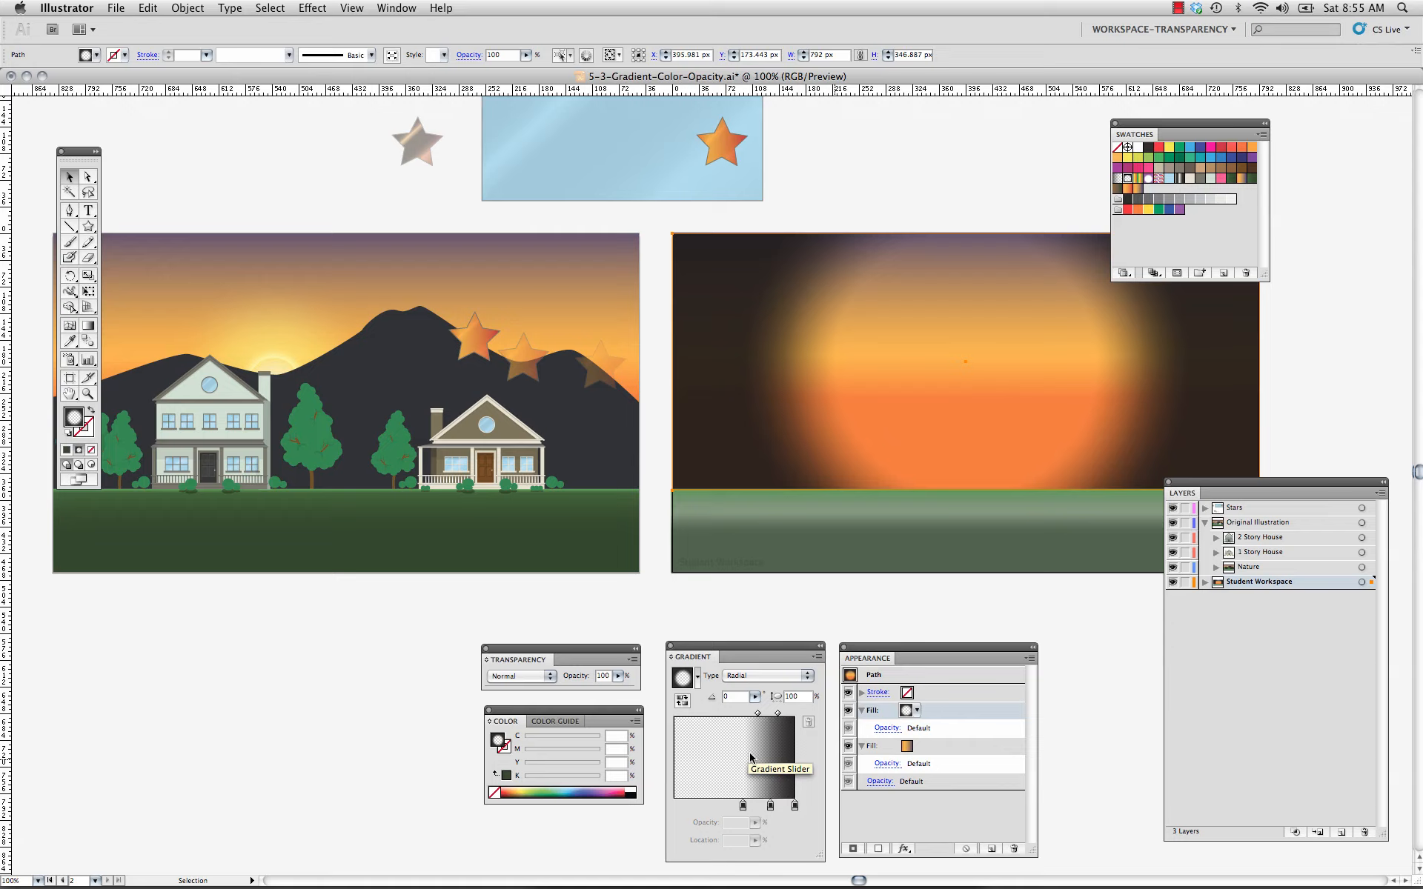
# Recolour the sky vignette's middle stop orange at 78% opacity and move it to about 70%, shifting the transparent inner stop inward.
pyautogui.moveTo(742, 805); pyautogui.dragTo(733, 811)
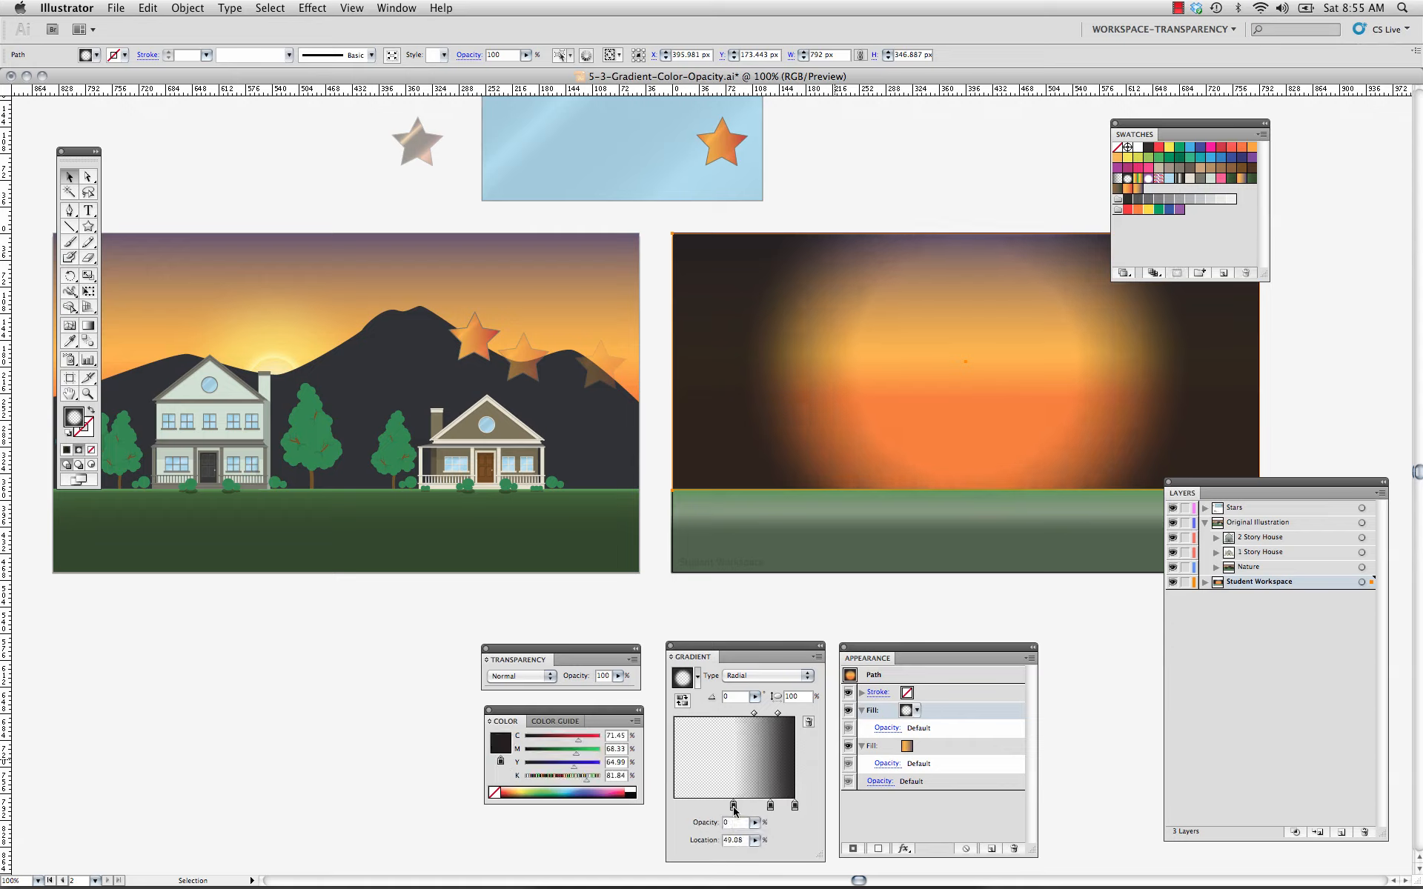
pyautogui.doubleClick(771, 807)
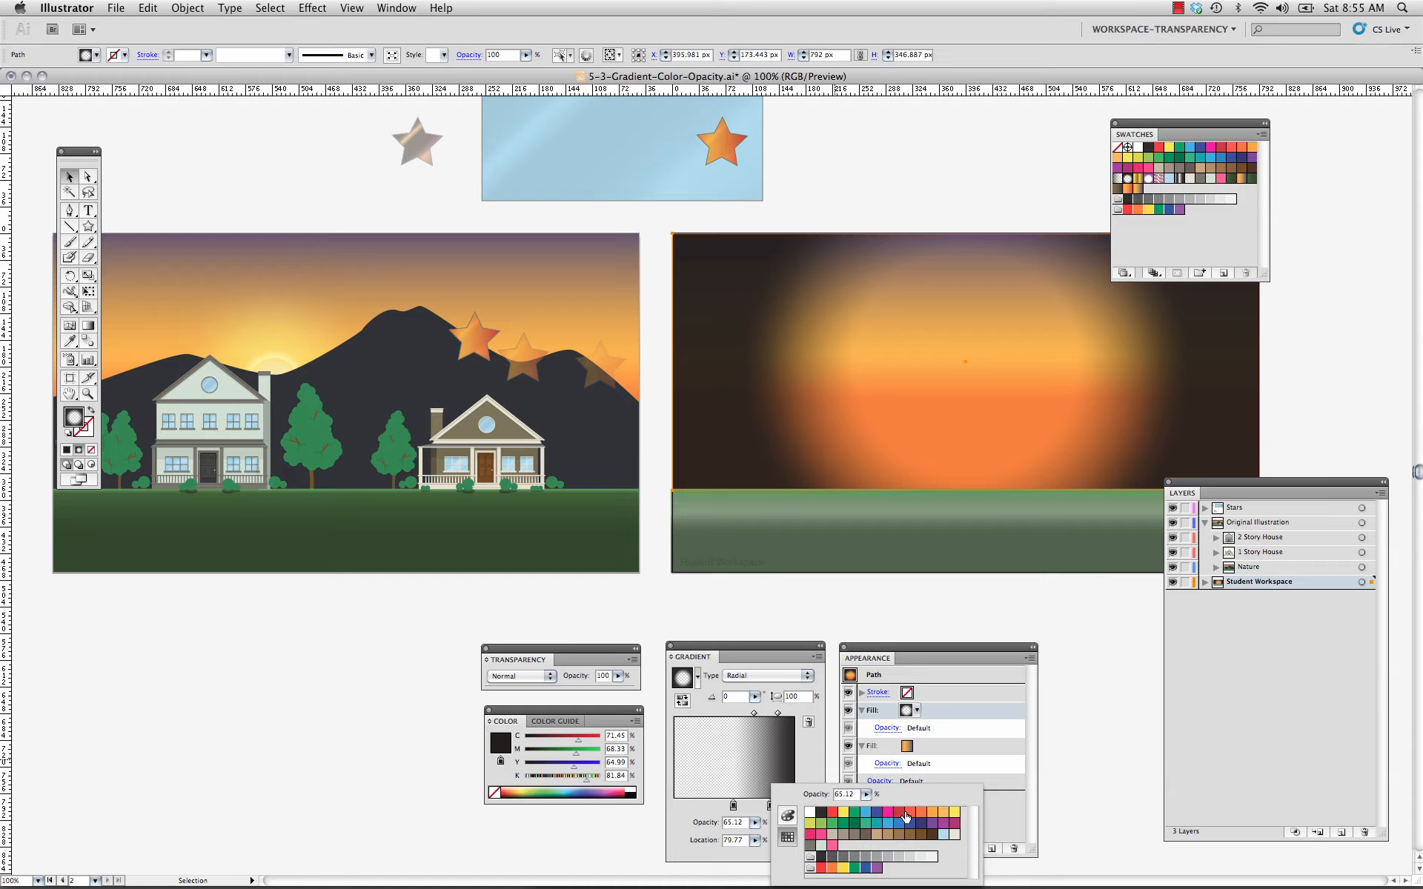
pyautogui.click(921, 813)
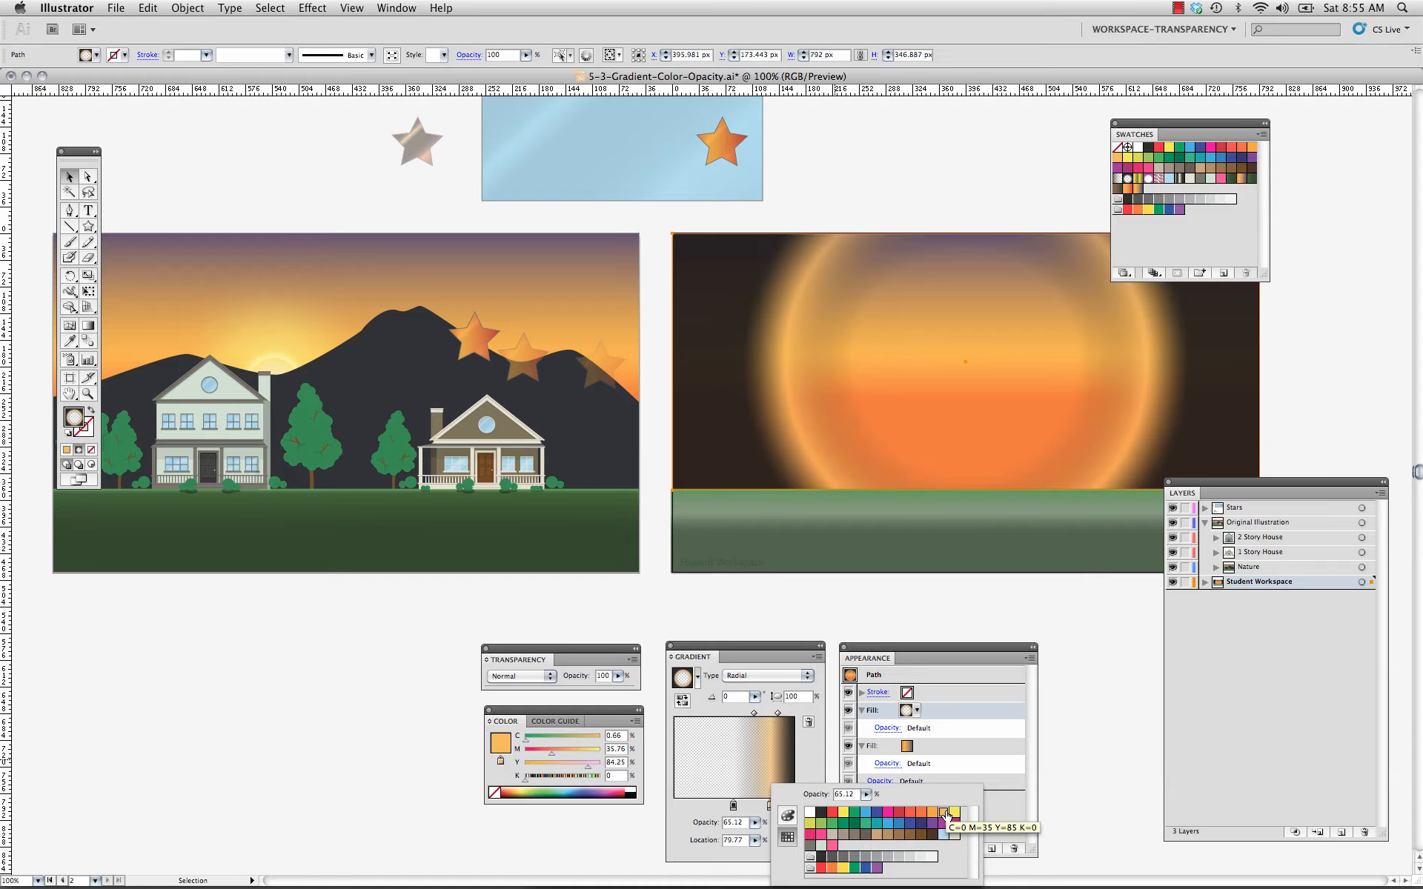
pyautogui.click(755, 823)
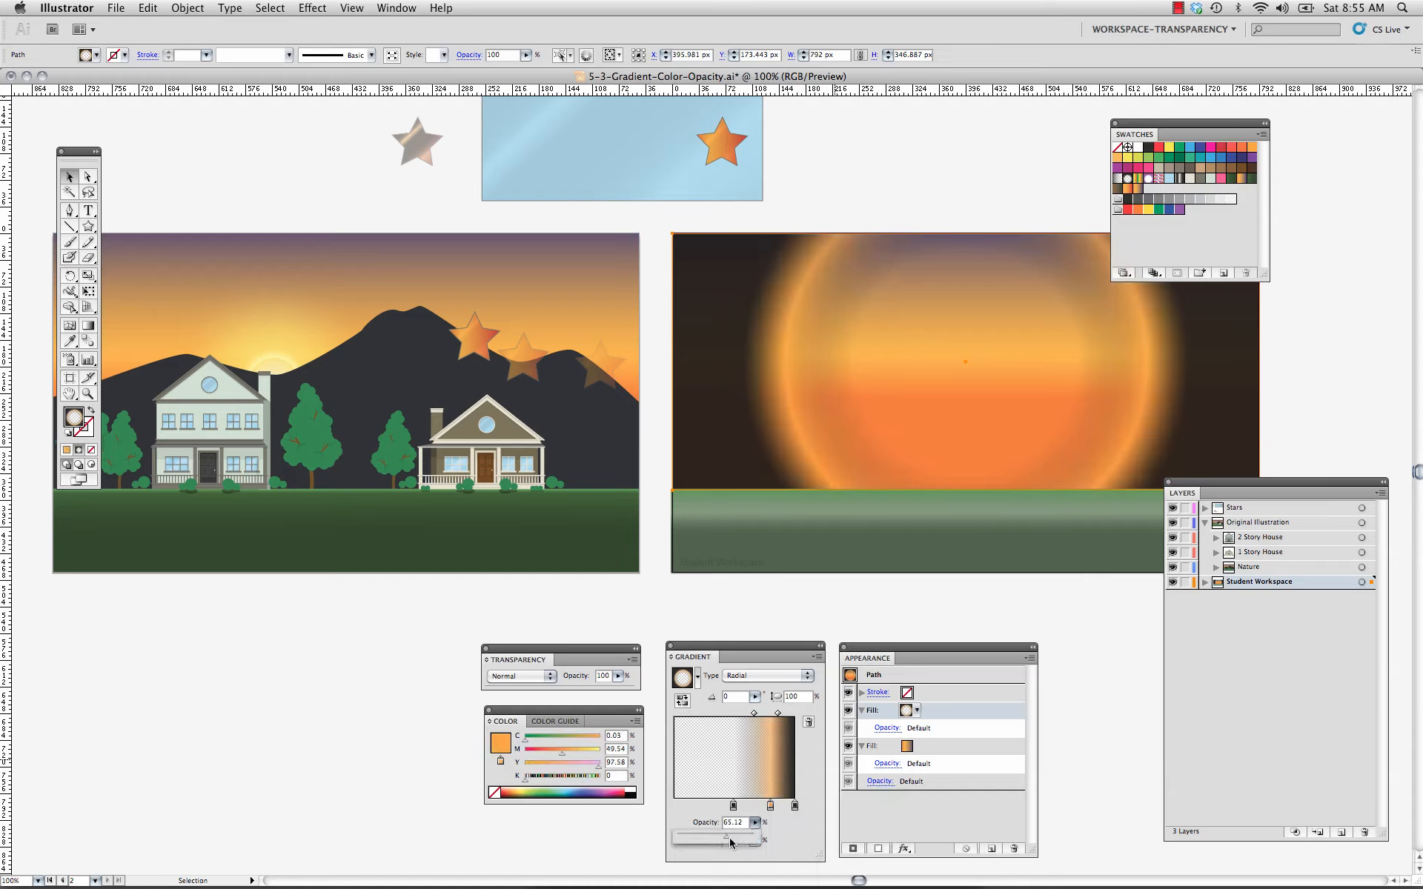
pyautogui.moveTo(729, 837); pyautogui.dragTo(737, 841)
pyautogui.moveTo(733, 805); pyautogui.dragTo(755, 807)
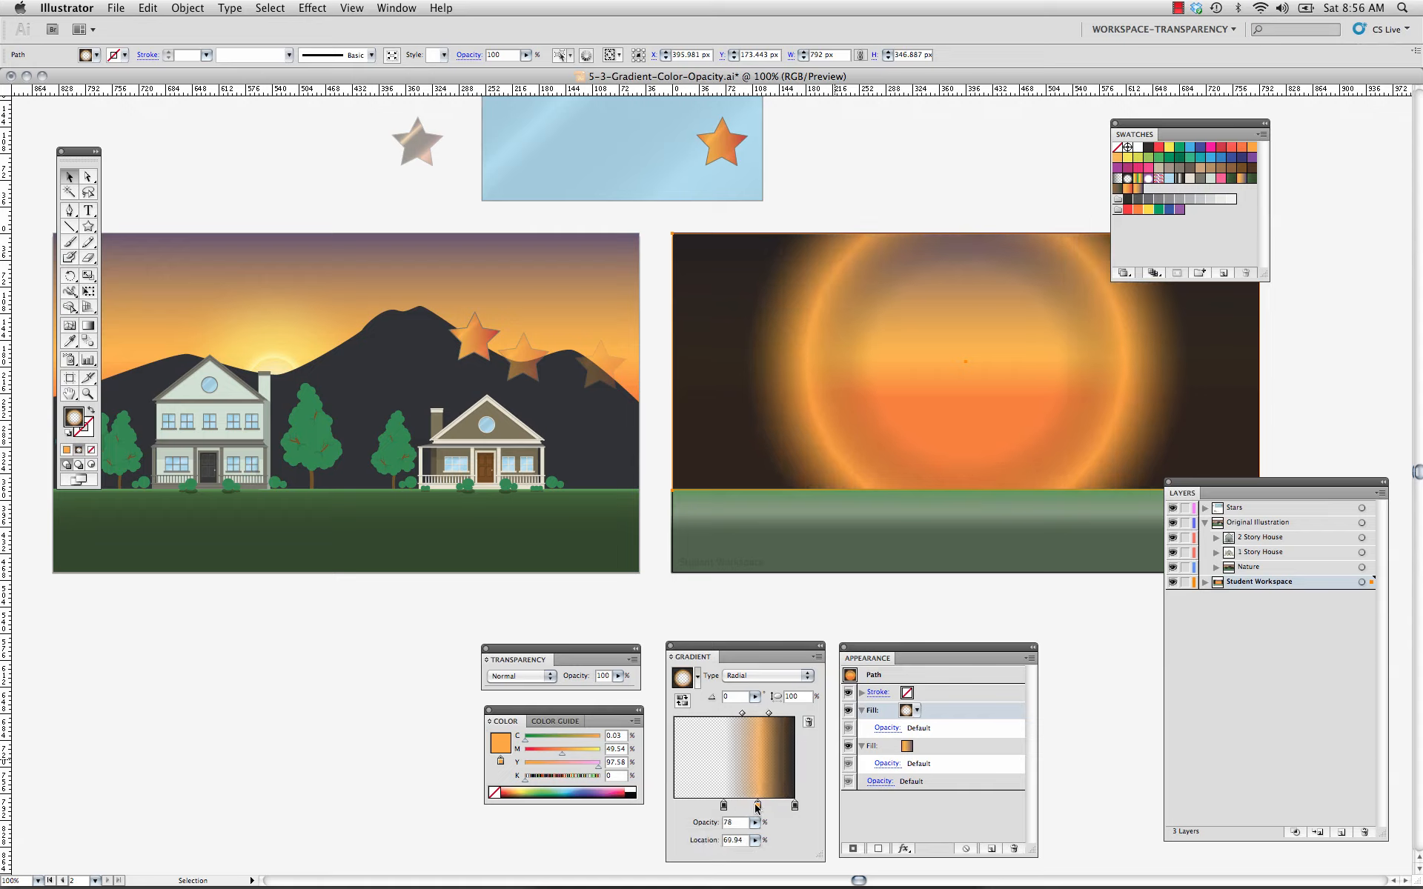
# Change the sky vignette's outer end stop to CMYK Blue and set its opacity to 74%.
pyautogui.doubleClick(795, 806)
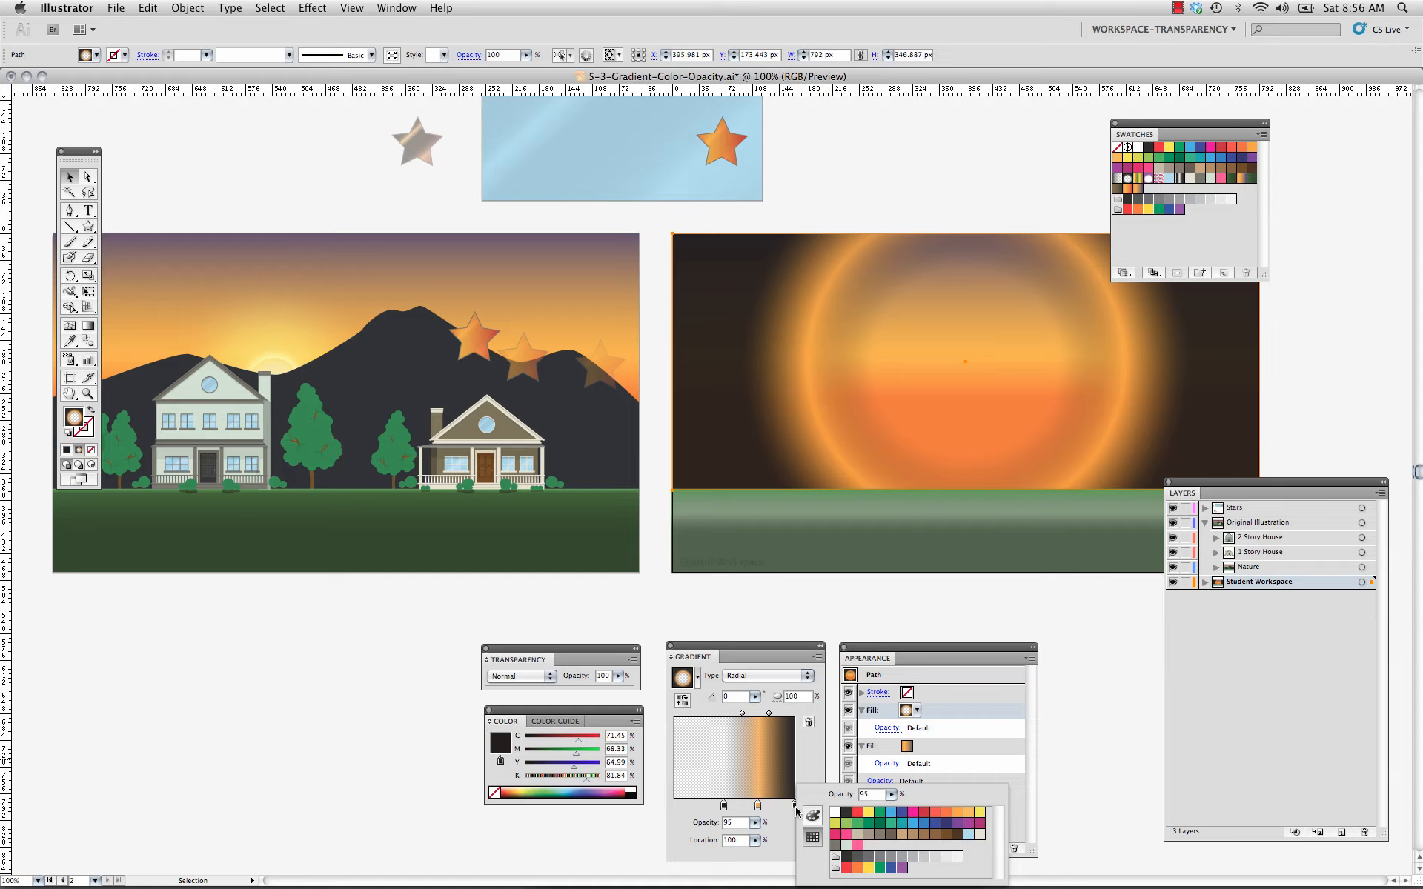
pyautogui.click(900, 813)
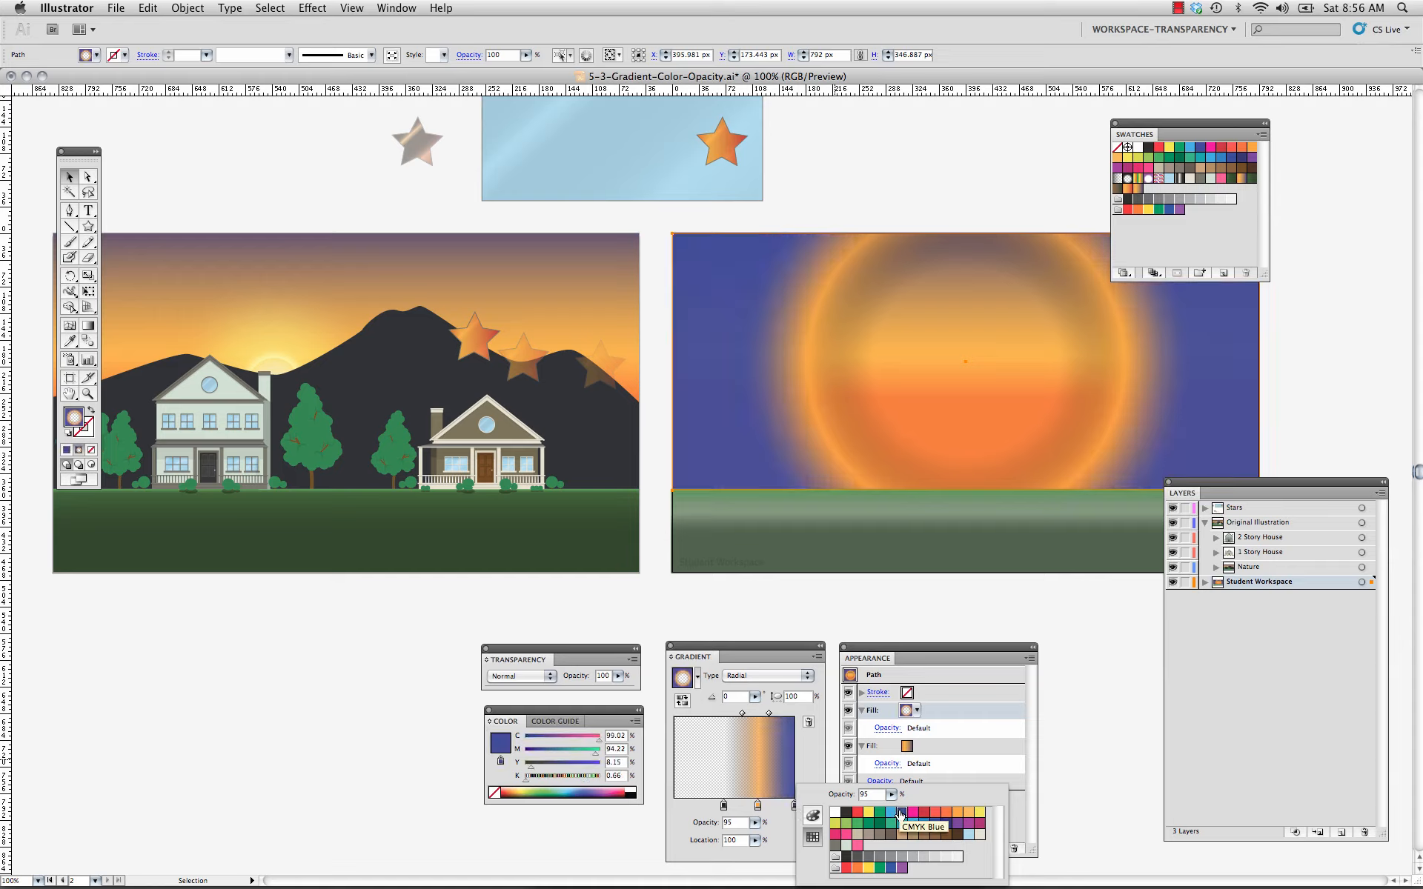
pyautogui.click(754, 822)
pyautogui.click(755, 823)
pyautogui.moveTo(749, 835); pyautogui.dragTo(732, 838)
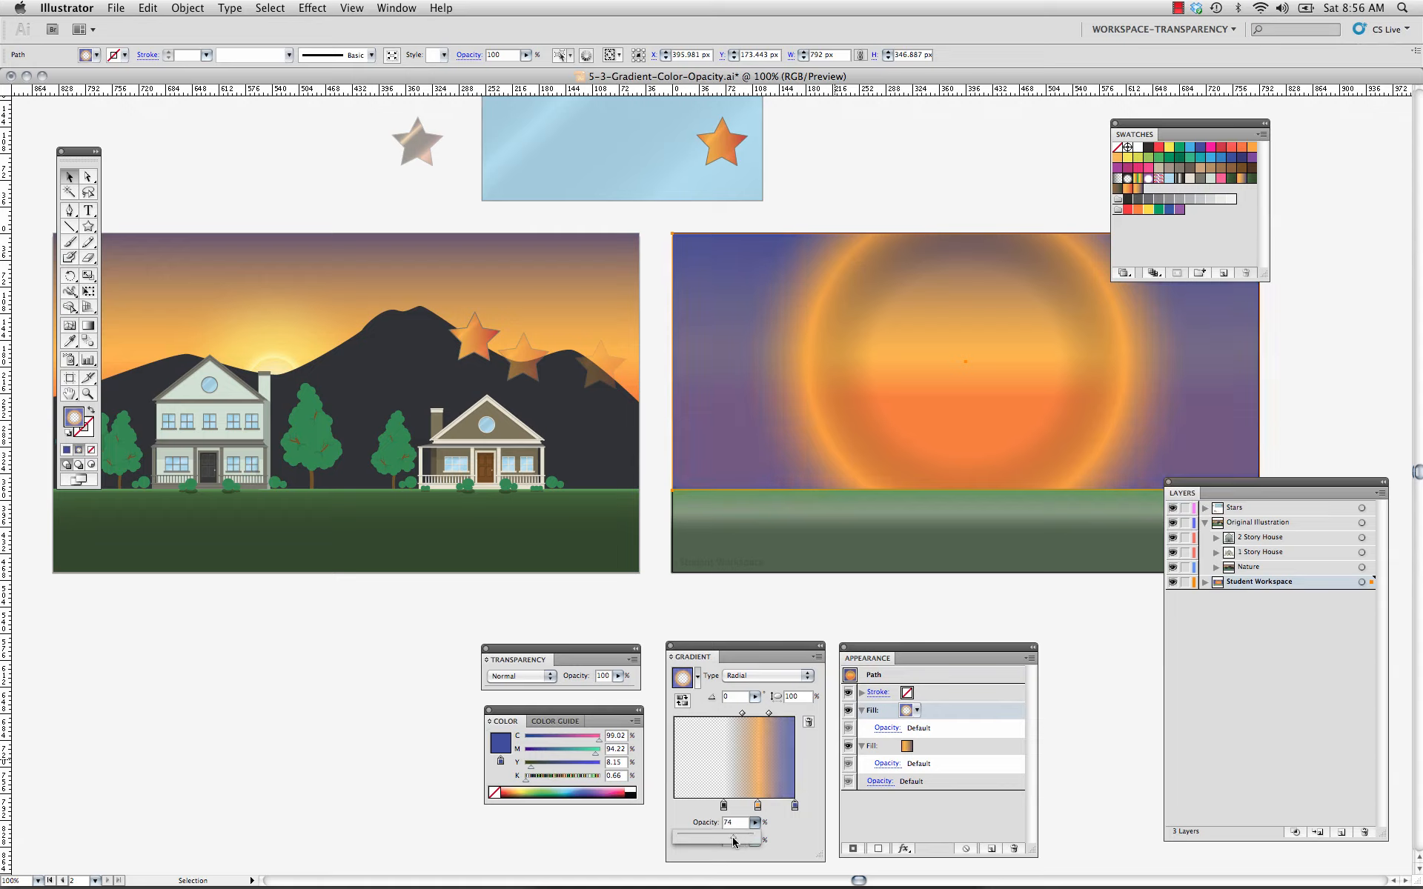
# Move the radial sky gradient's inner stop to about 33% and the midpoint between the orange and blue stops to 58%.
pyautogui.click(758, 805)
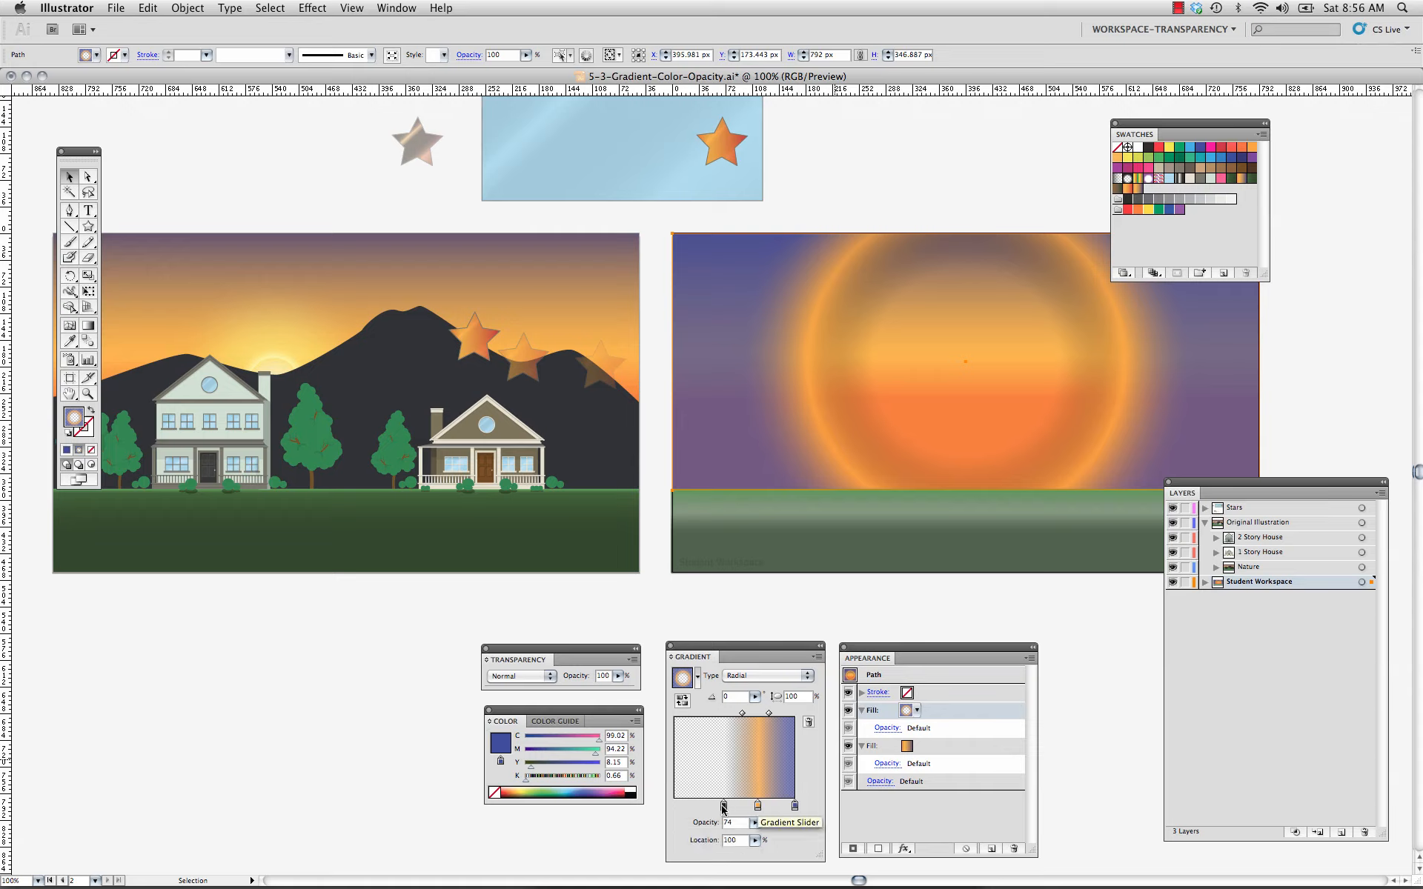
pyautogui.moveTo(722, 805); pyautogui.dragTo(713, 806)
pyautogui.moveTo(738, 714); pyautogui.dragTo(779, 717)
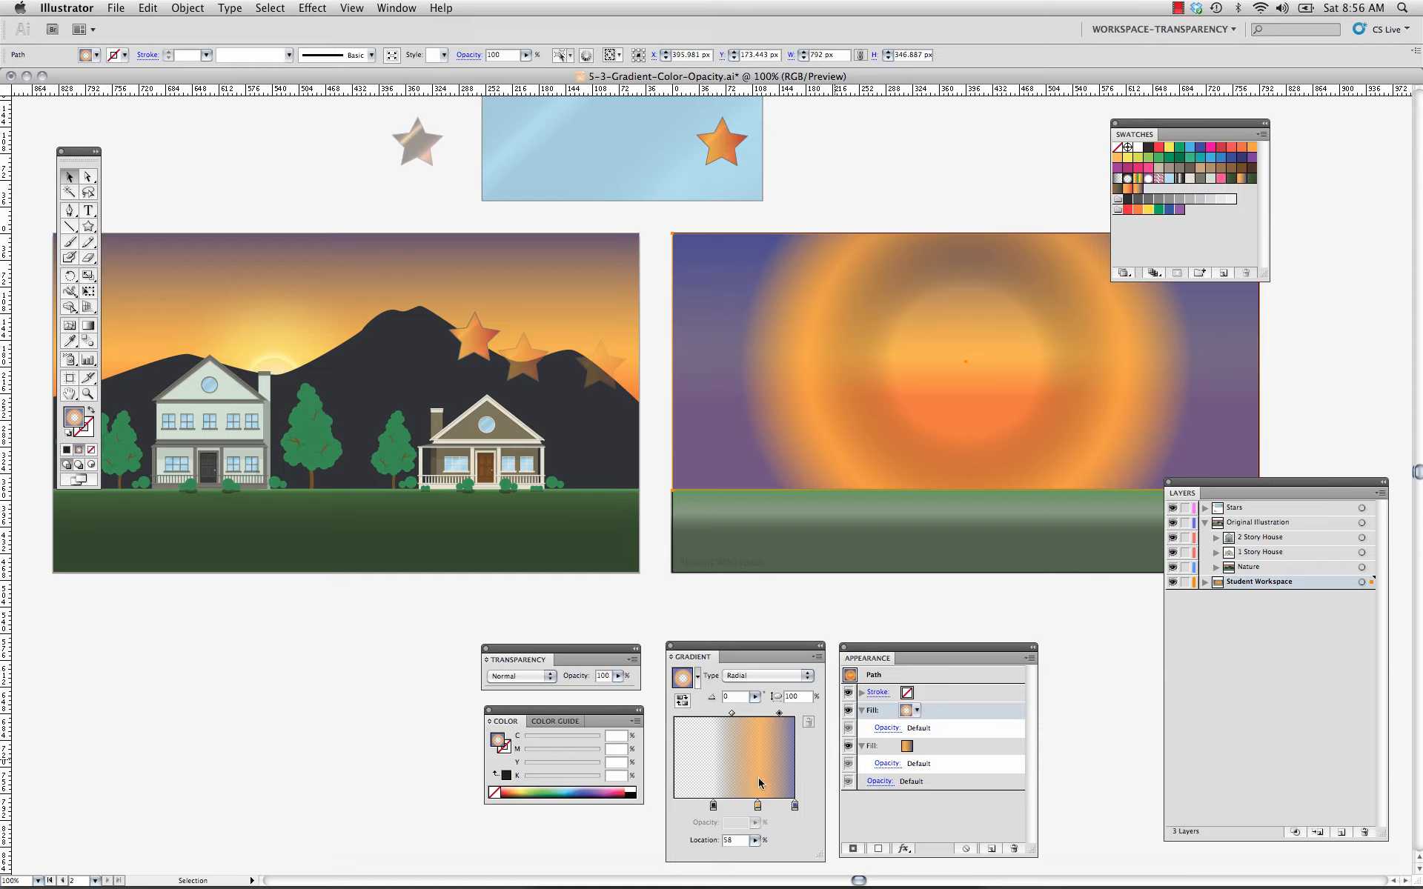
# Set the orange stop's opacity to 33% and make the radial gradient's inner stop CMYK Yellow at 22% opacity.
pyautogui.click(757, 806)
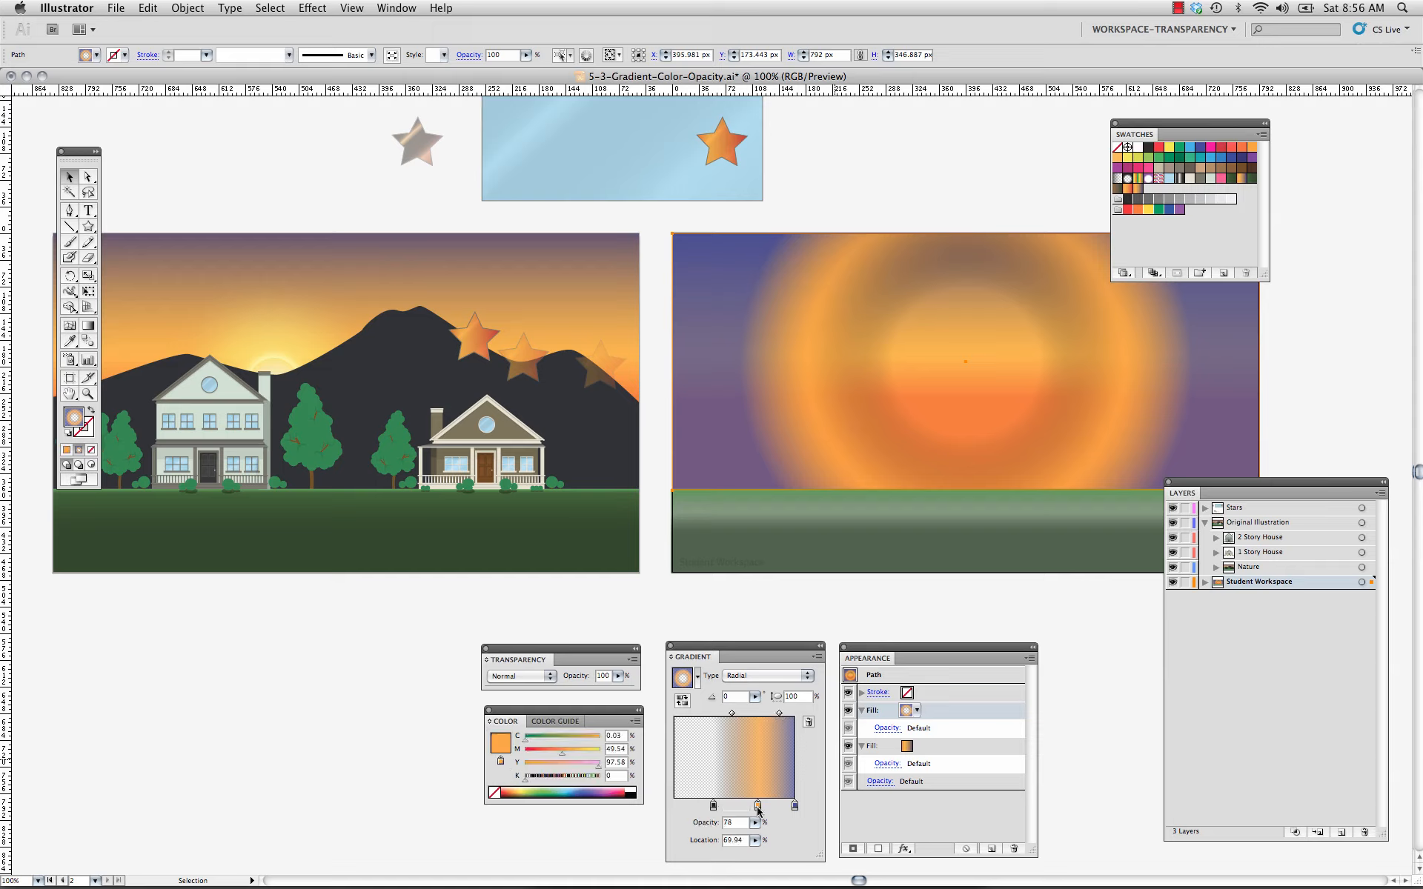
pyautogui.moveTo(755, 822); pyautogui.dragTo(692, 838)
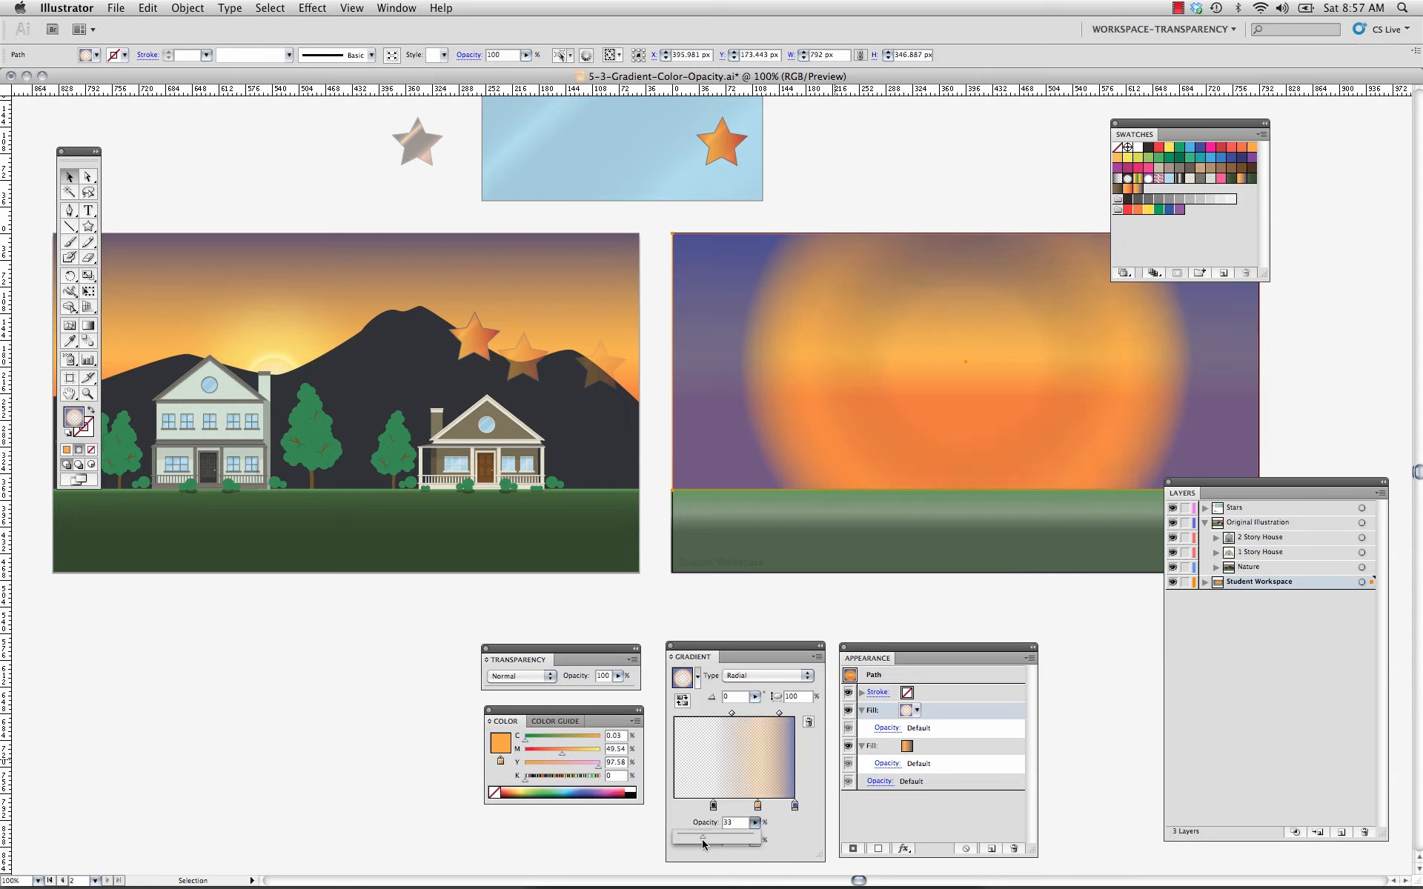
pyautogui.click(713, 806)
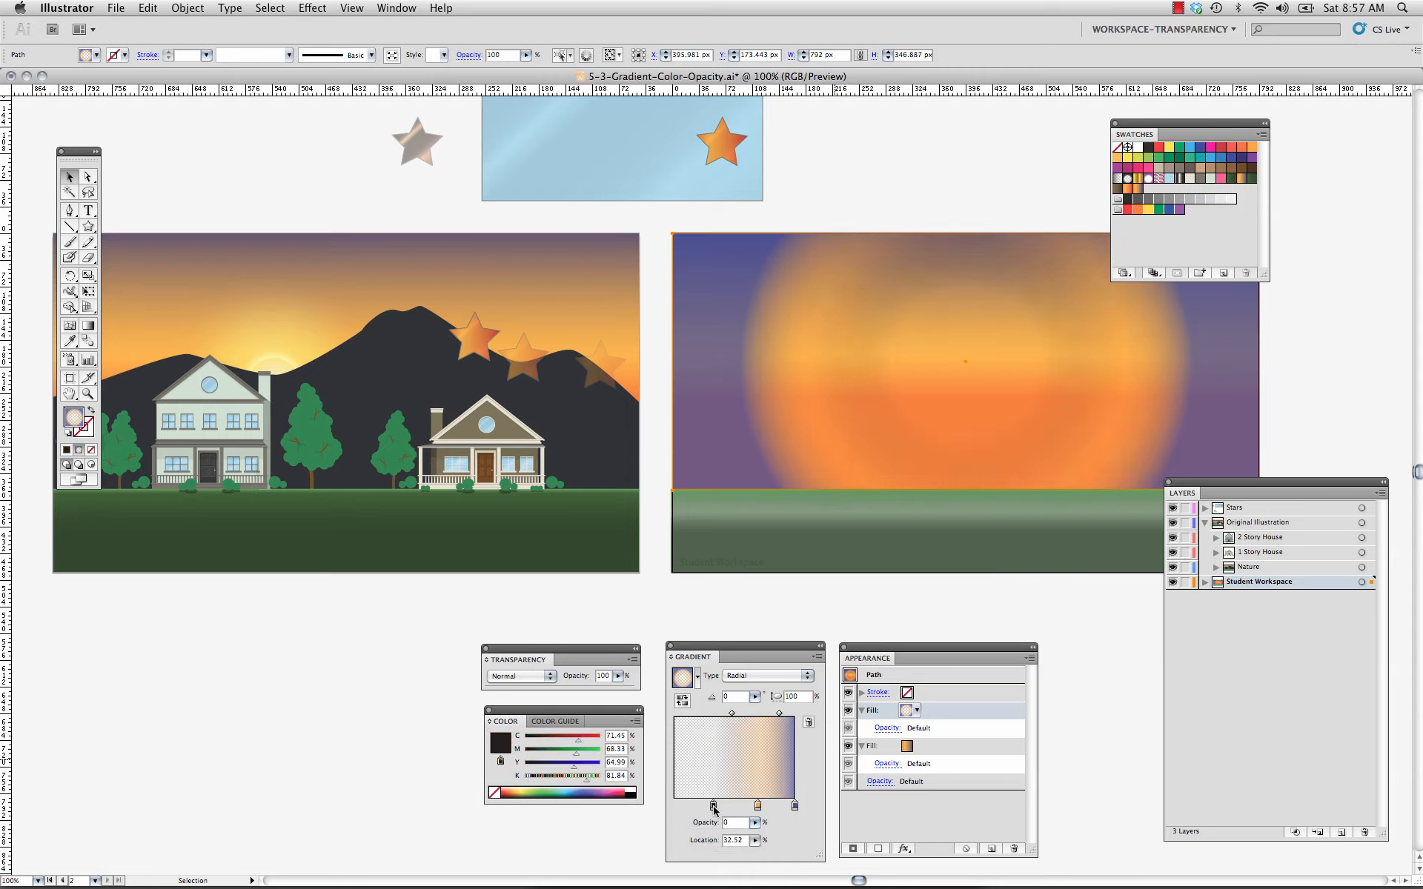
pyautogui.doubleClick(714, 806)
pyautogui.click(786, 812)
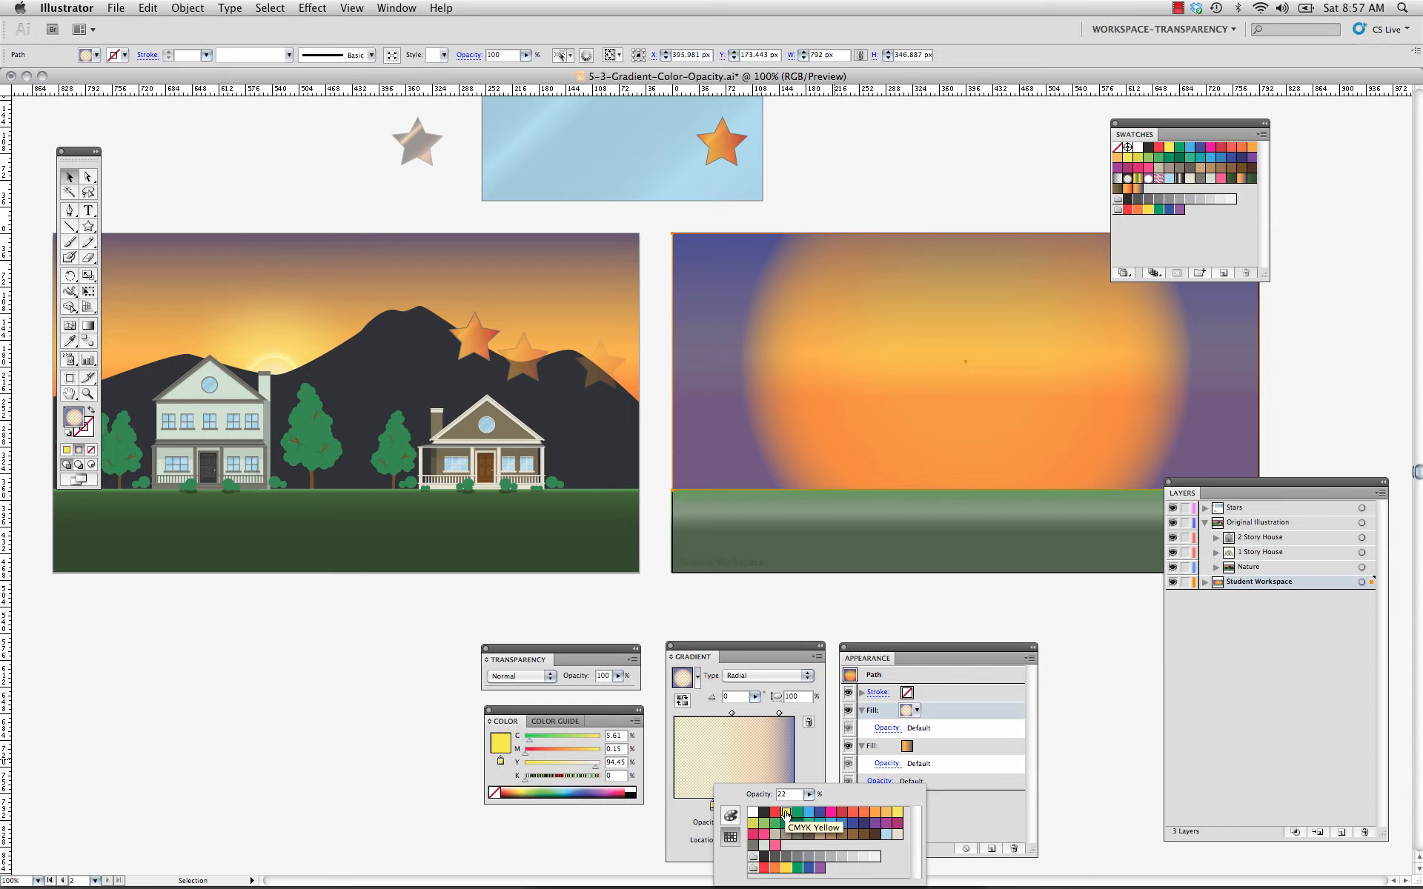
pyautogui.click(786, 813)
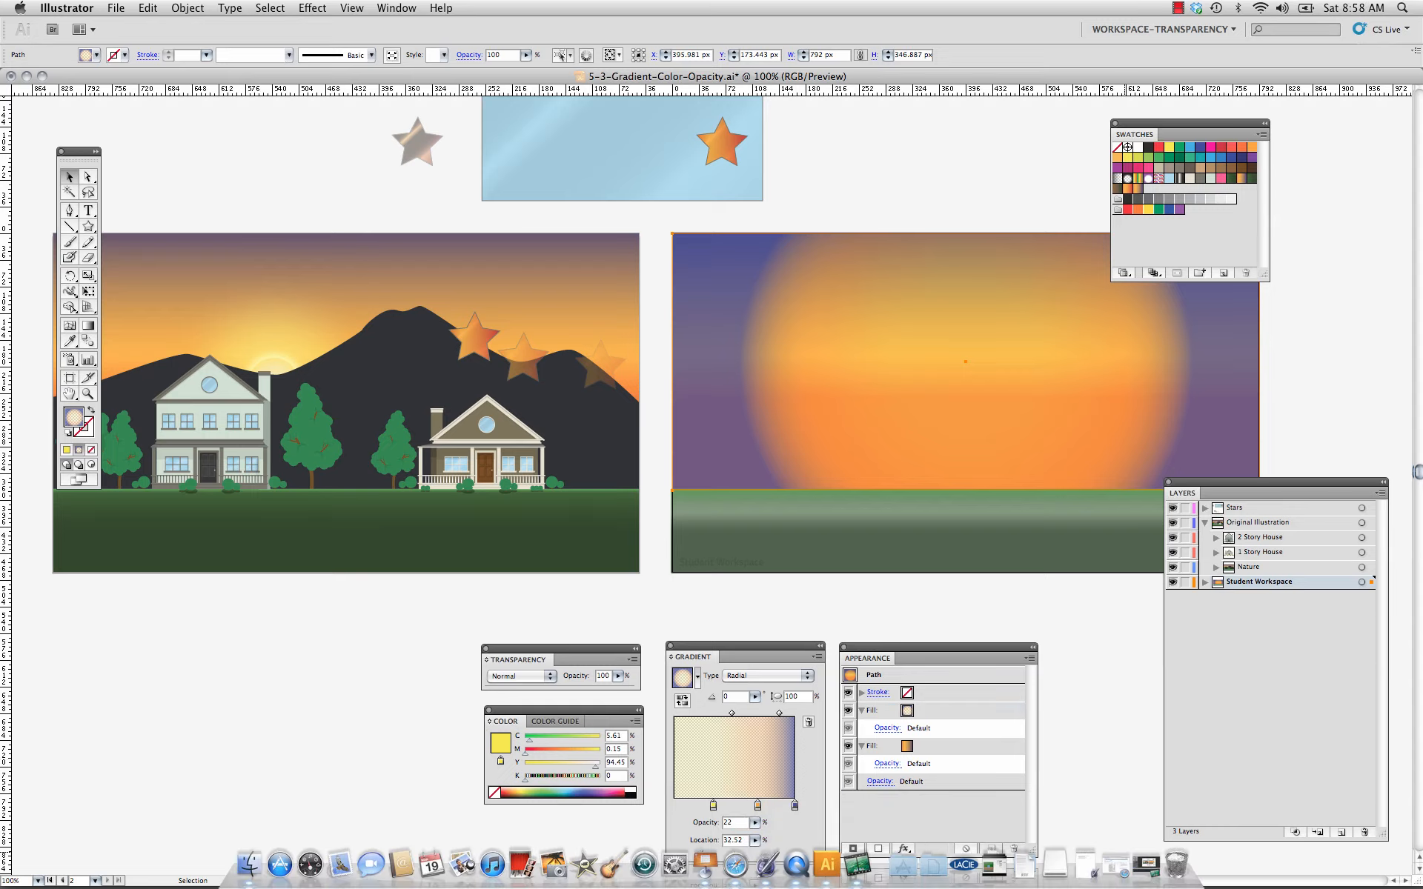